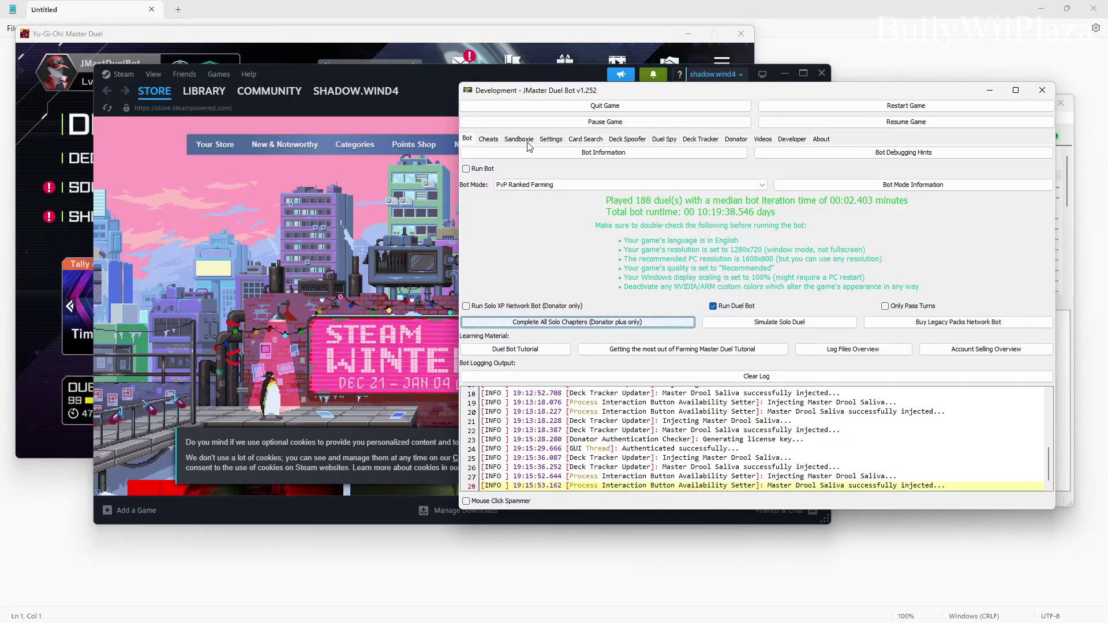
- Open the bot's Sandboxie settings and correct the Steam installation path
{"action": "left_click", "coordinate": [527, 141]}
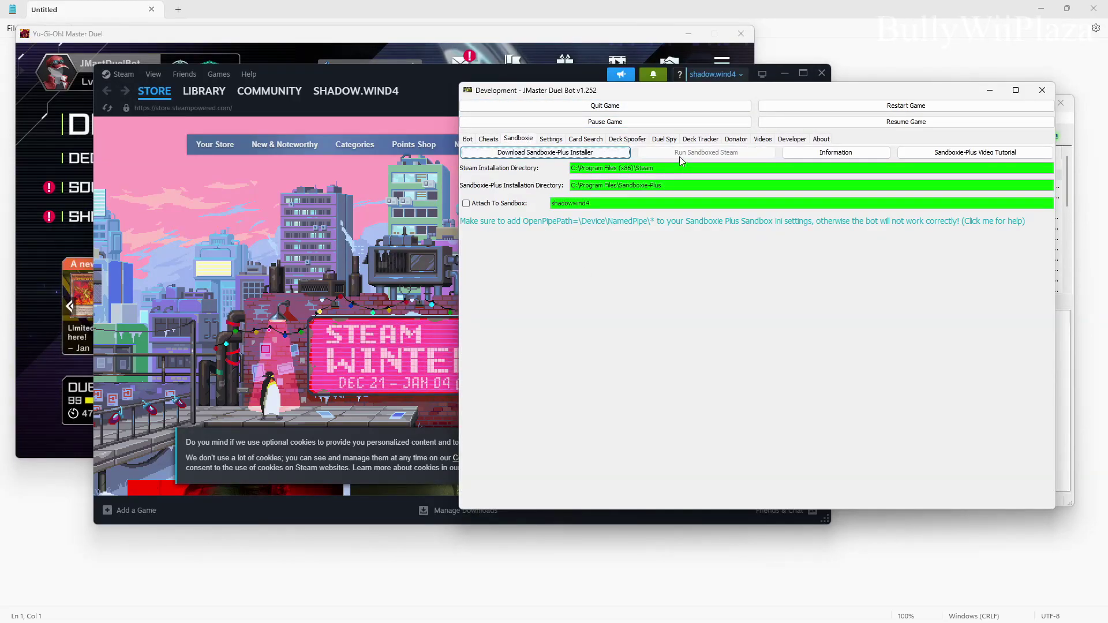
{"action": "left_click_drag", "start_coordinate": [664, 169], "coordinate": [544, 171]}
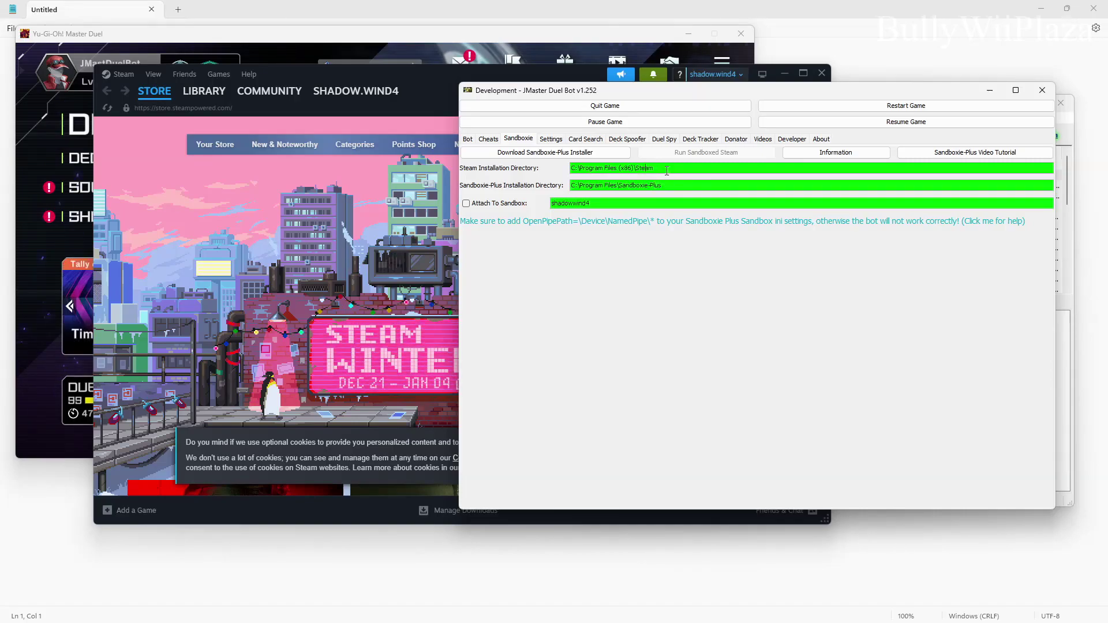
{"action": "left_click_drag", "start_coordinate": [667, 170], "coordinate": [618, 167]}
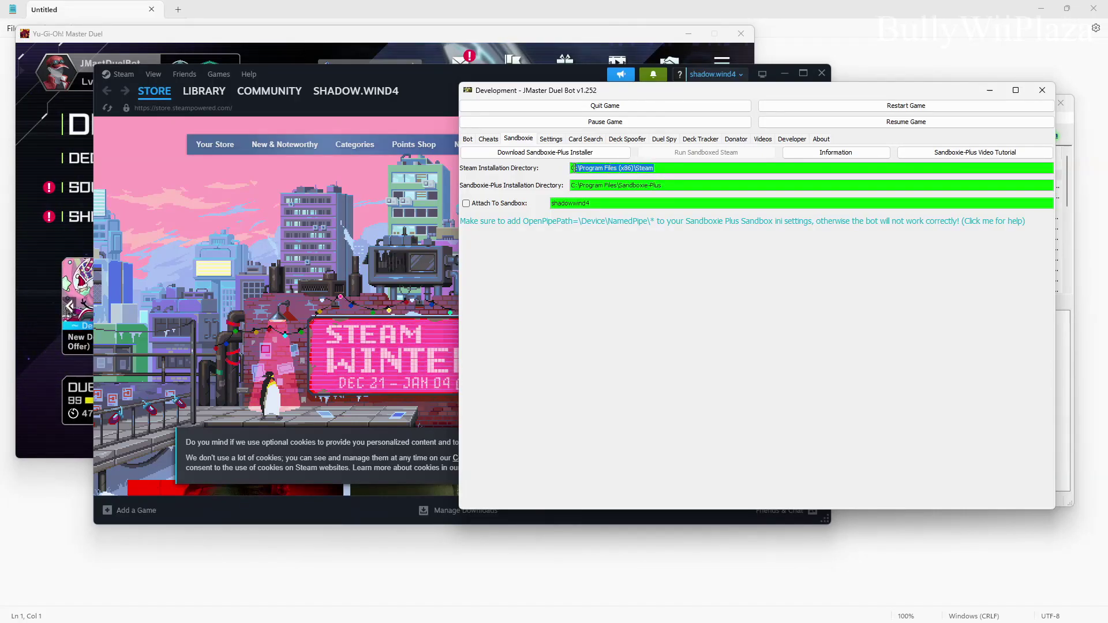
{"action": "type", "text": "d"}
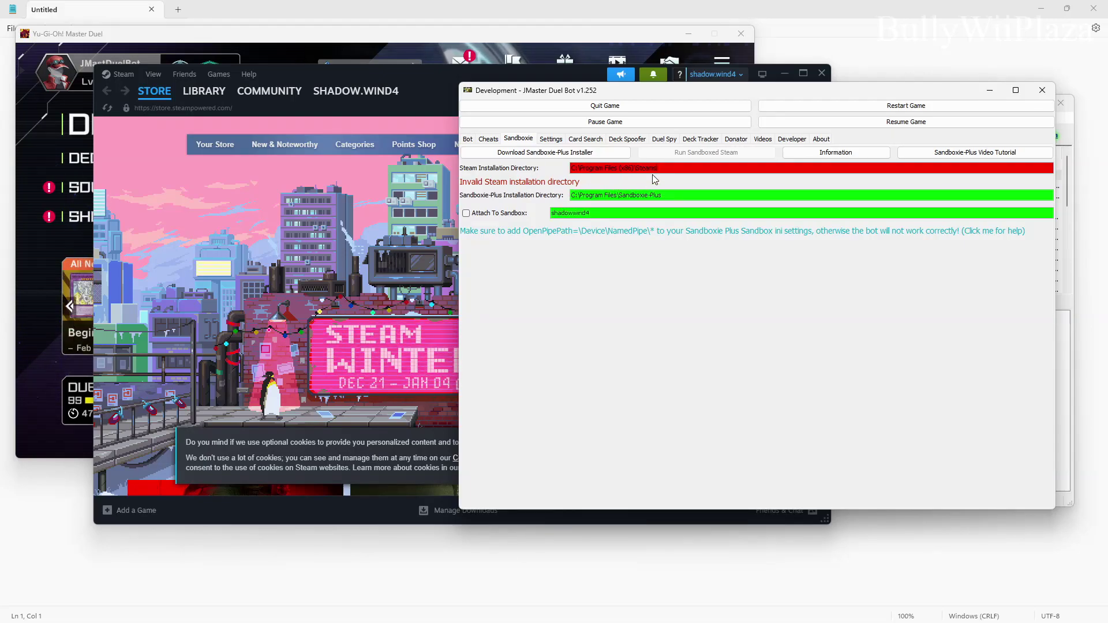
{"action": "key", "text": "BackSpace"}
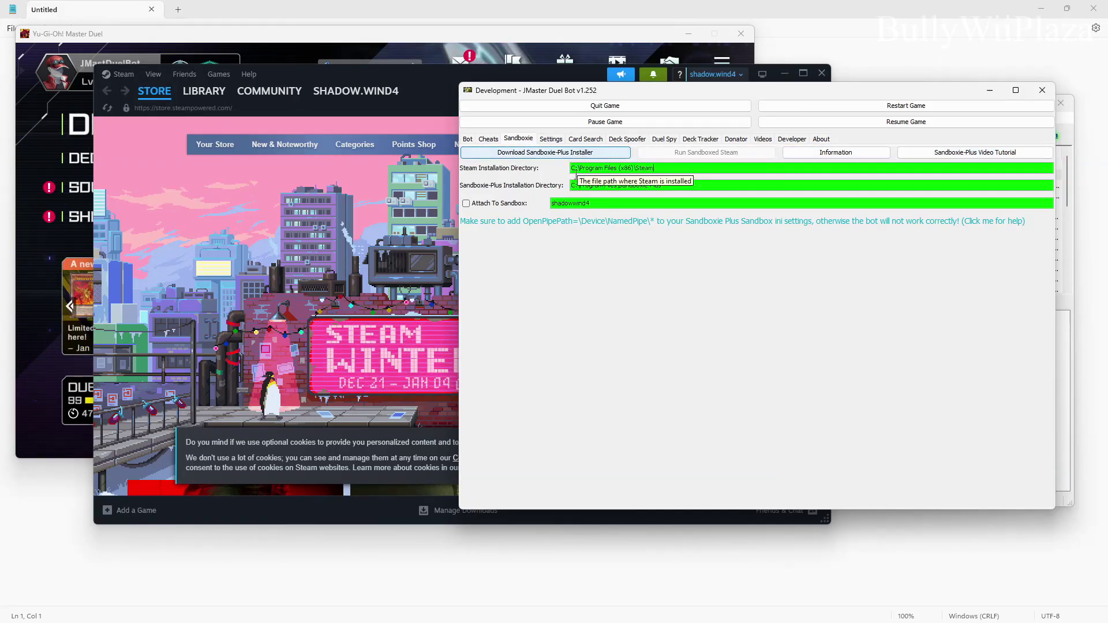
- Check the Sandboxie-Plus install path and bring Sandboxie-Plus forward
{"action": "left_click", "coordinate": [577, 221]}
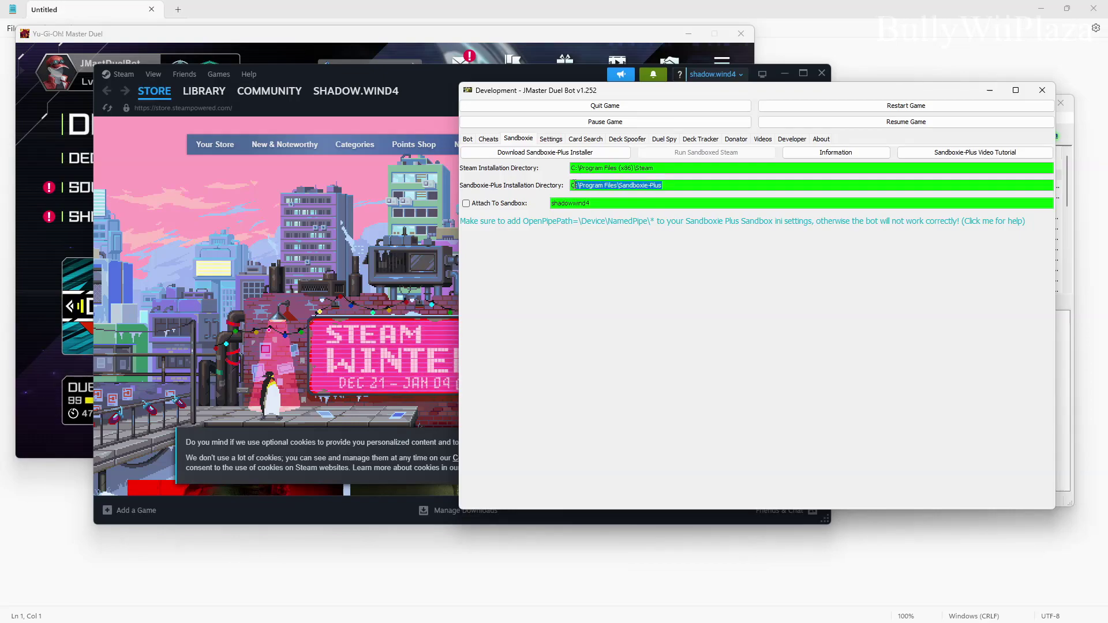
{"action": "key", "text": "End"}
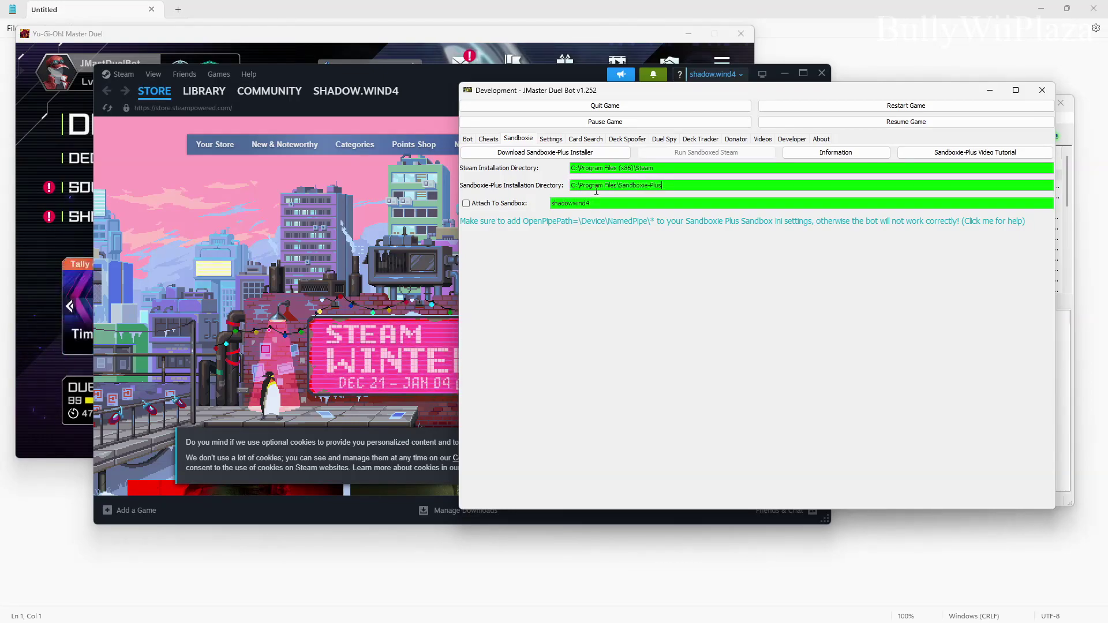
{"action": "left_click", "coordinate": [658, 187]}
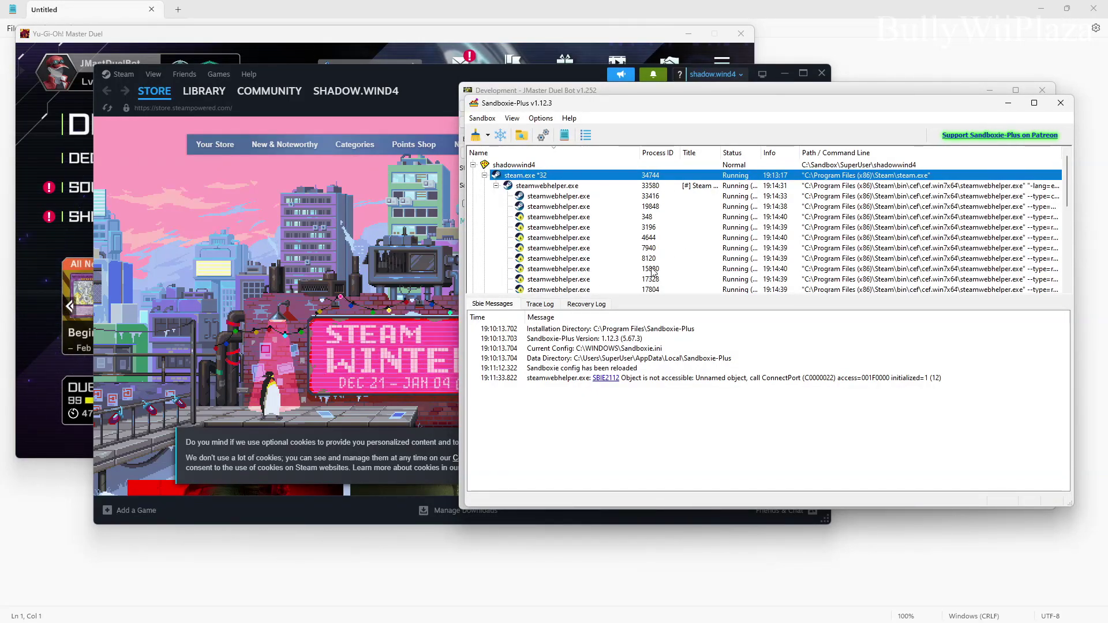
- Create a Standard Sandbox named New_Box at C:\Sandbox\SuperUser\New_Box and select it
{"action": "double_click", "coordinate": [519, 167]}
{"action": "right_click", "coordinate": [516, 225]}
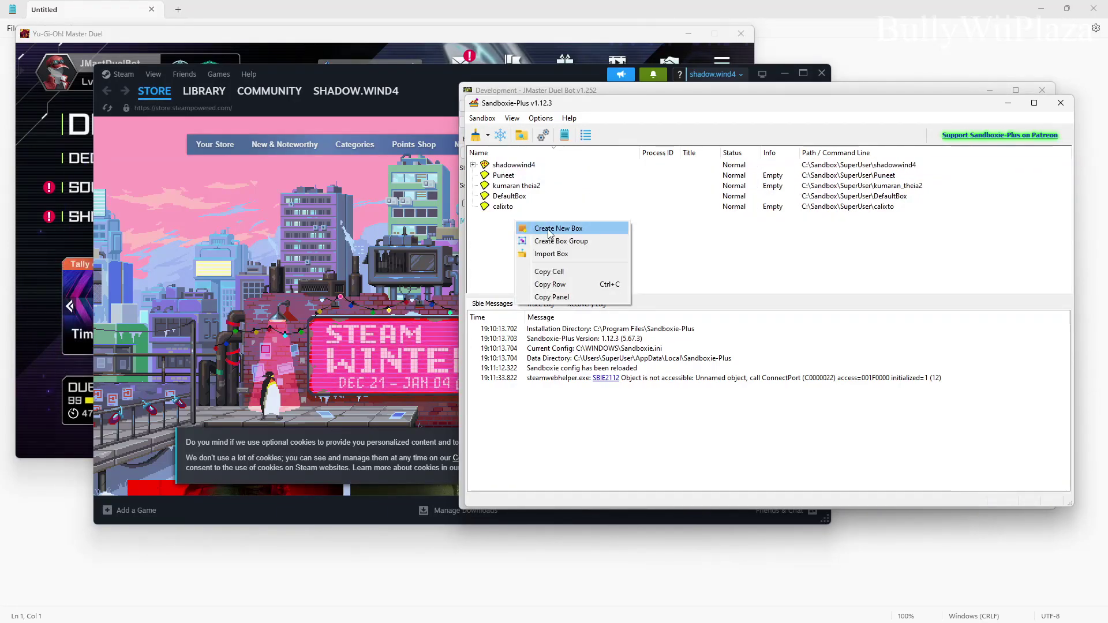
{"action": "left_click", "coordinate": [555, 228]}
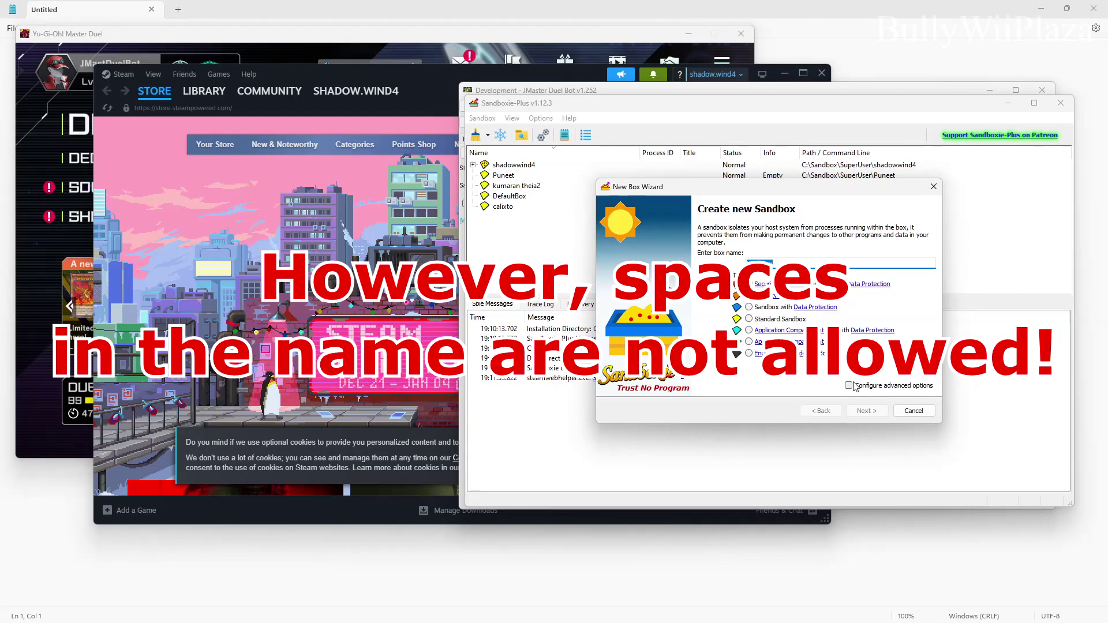
{"action": "left_click", "coordinate": [758, 320]}
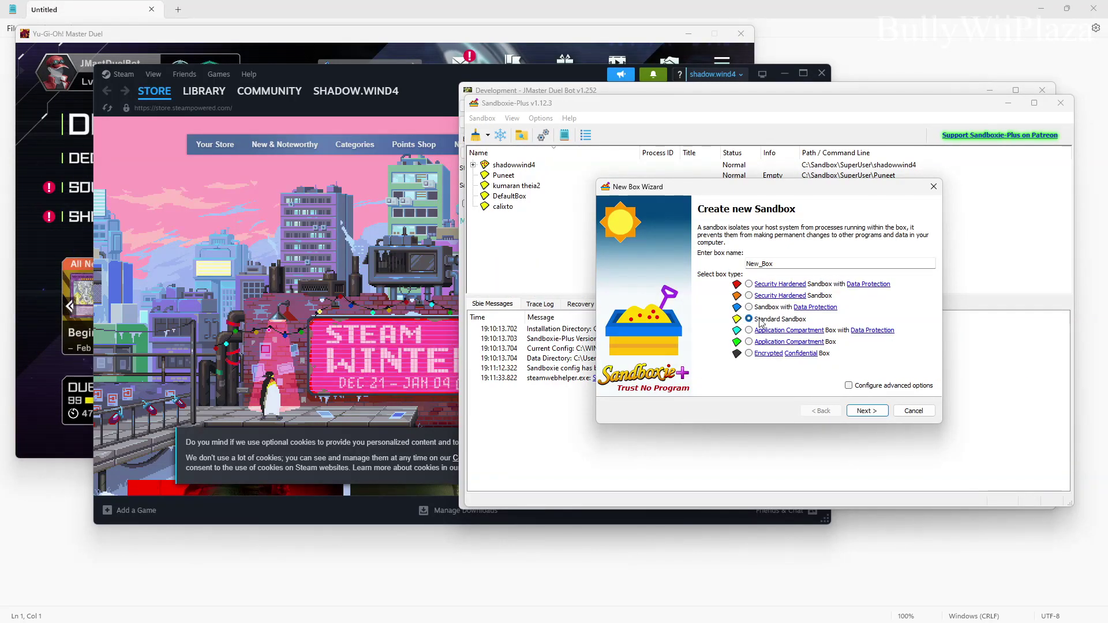
{"action": "left_click", "coordinate": [864, 411]}
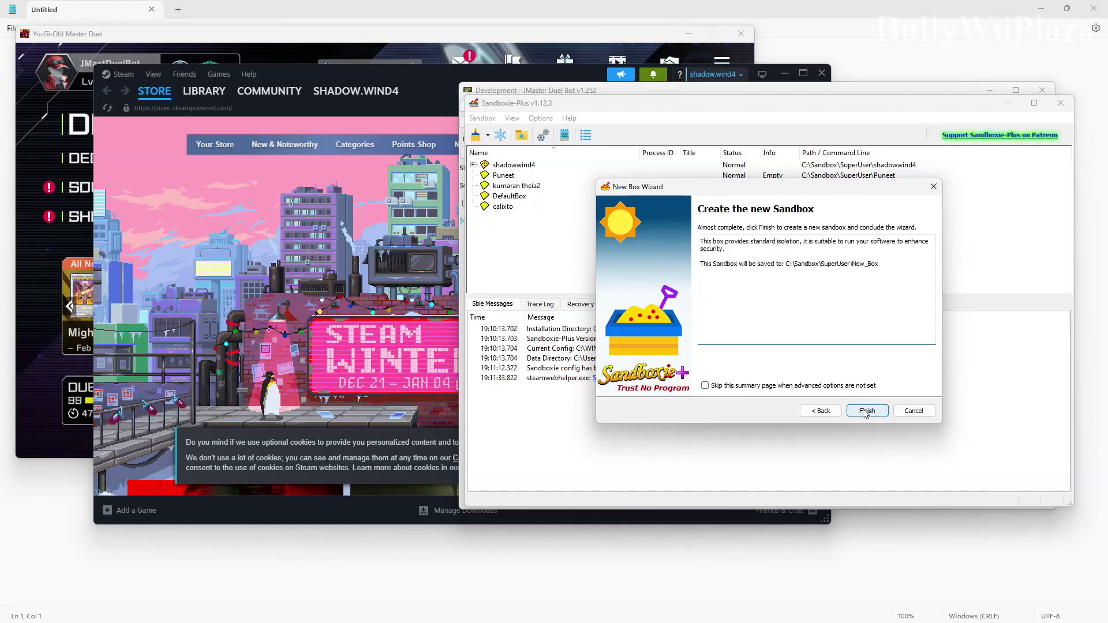
{"action": "left_click", "coordinate": [865, 412]}
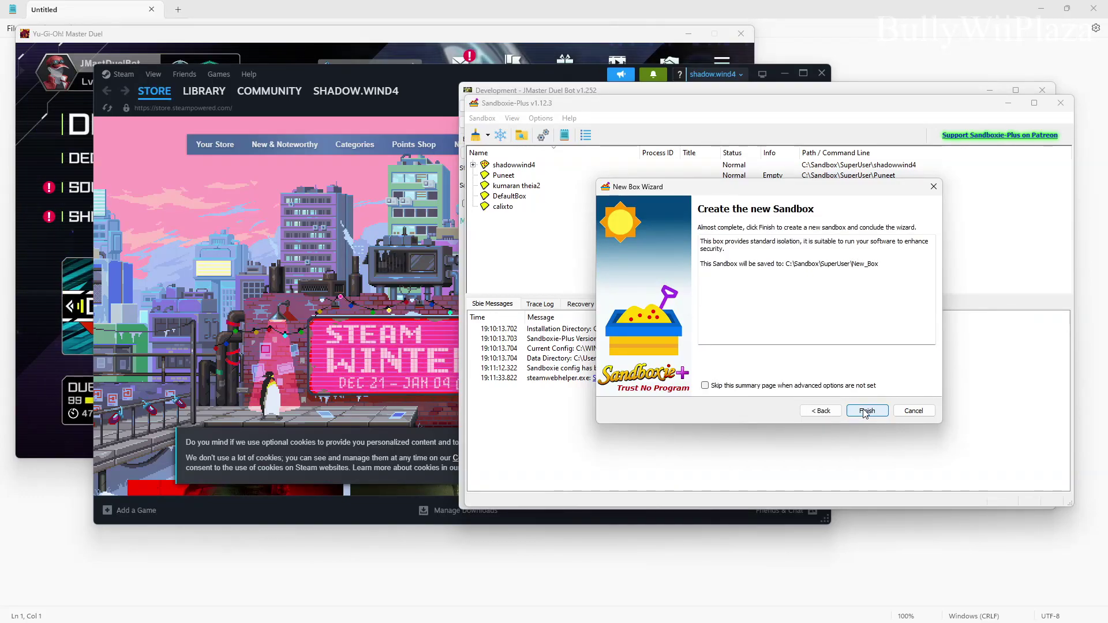
{"action": "left_click", "coordinate": [842, 341]}
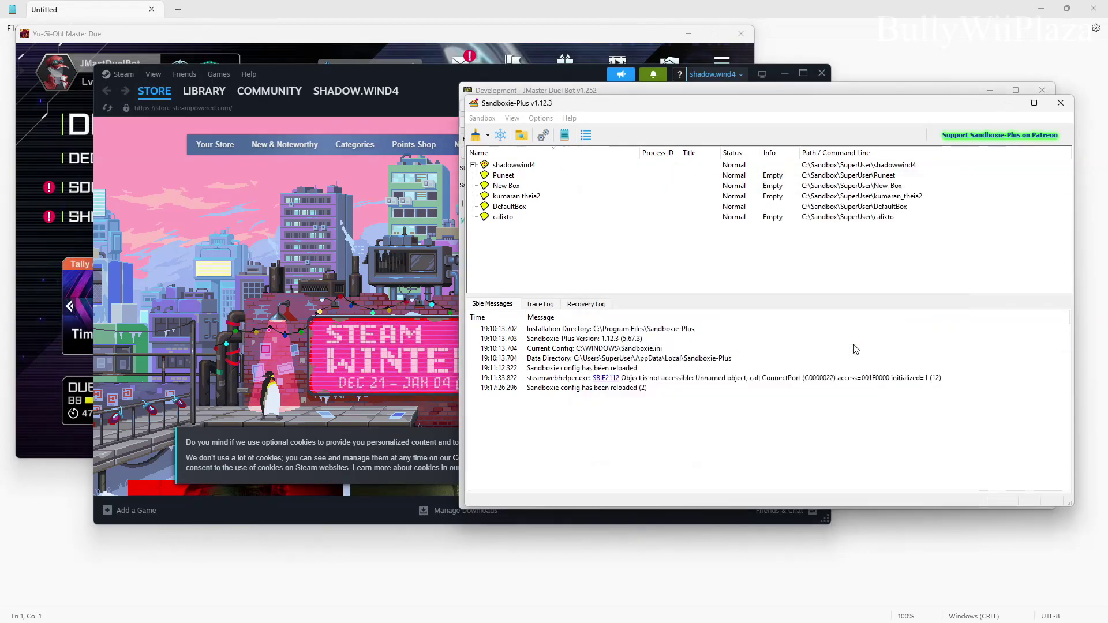
{"action": "left_click", "coordinate": [510, 186]}
- Open New Box's sandbox options to view its raw ini section, then close them
{"action": "right_click", "coordinate": [513, 188]}
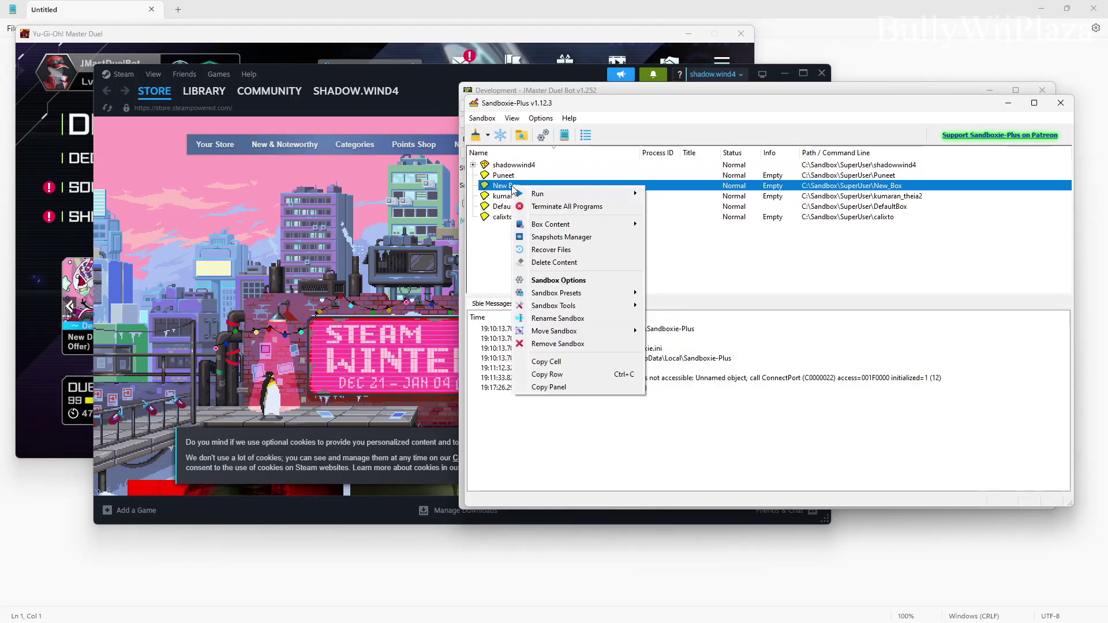
{"action": "left_click", "coordinate": [565, 281]}
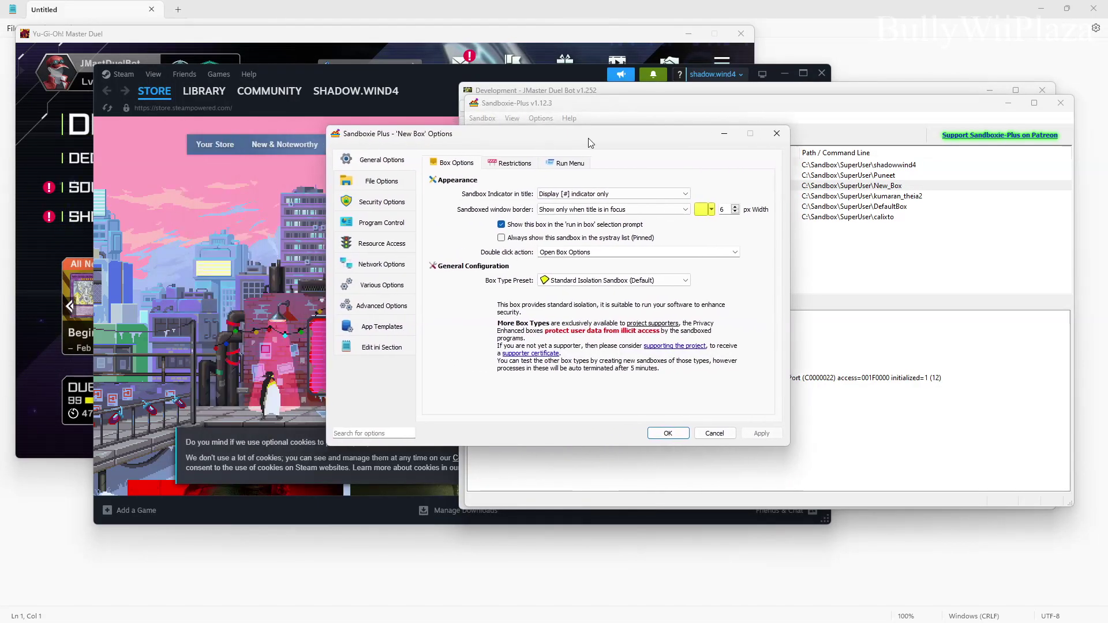
{"action": "left_click", "coordinate": [394, 347]}
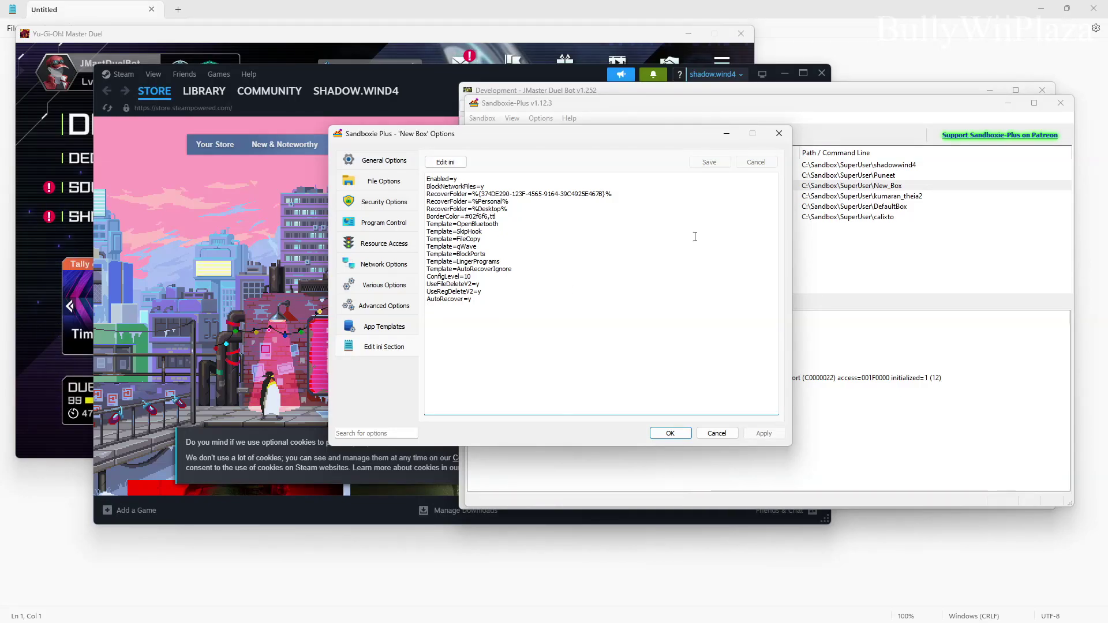
{"action": "left_click", "coordinate": [778, 134]}
- Paste OpenPipePath=\Device\NamedPipe\* into New Box's ini section, apply it, and close the options
{"action": "left_click", "coordinate": [513, 166]}
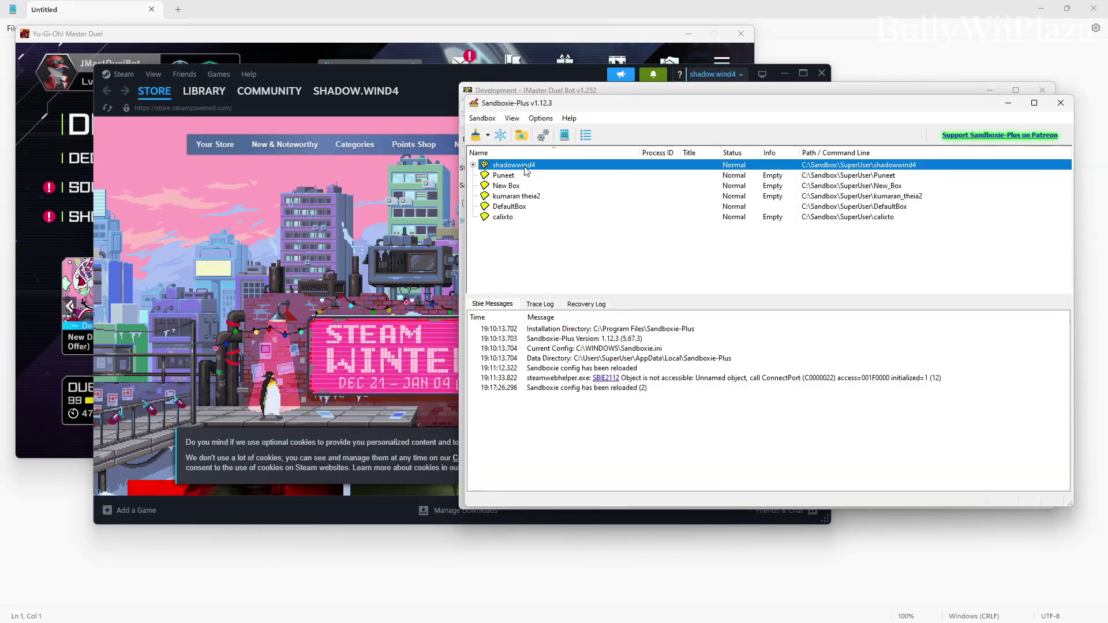
{"action": "right_click", "coordinate": [526, 169]}
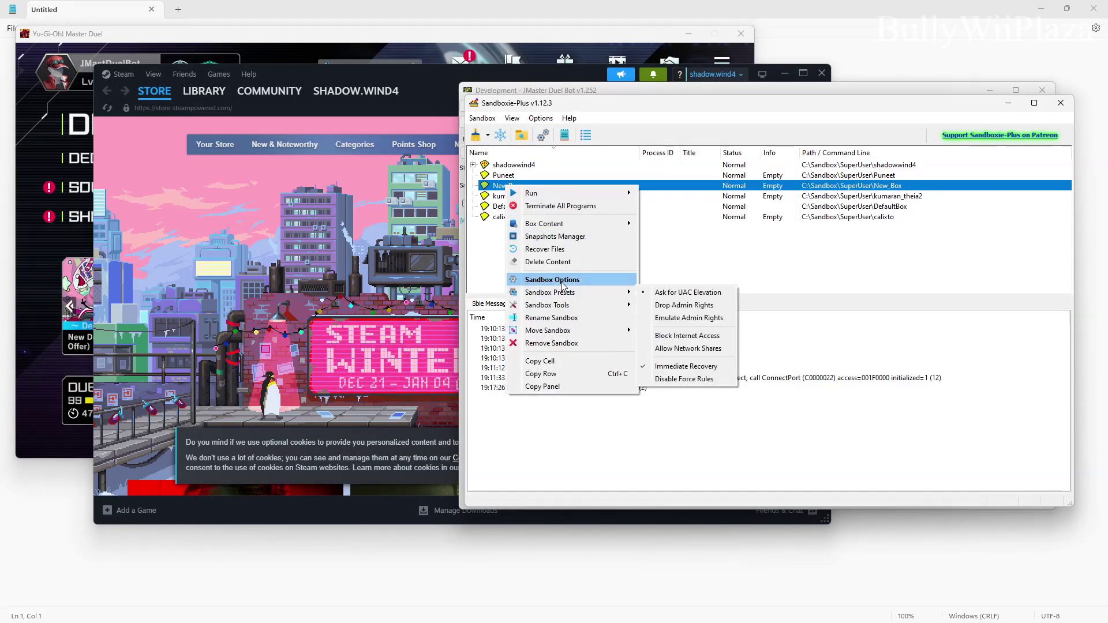
{"action": "left_click", "coordinate": [563, 286]}
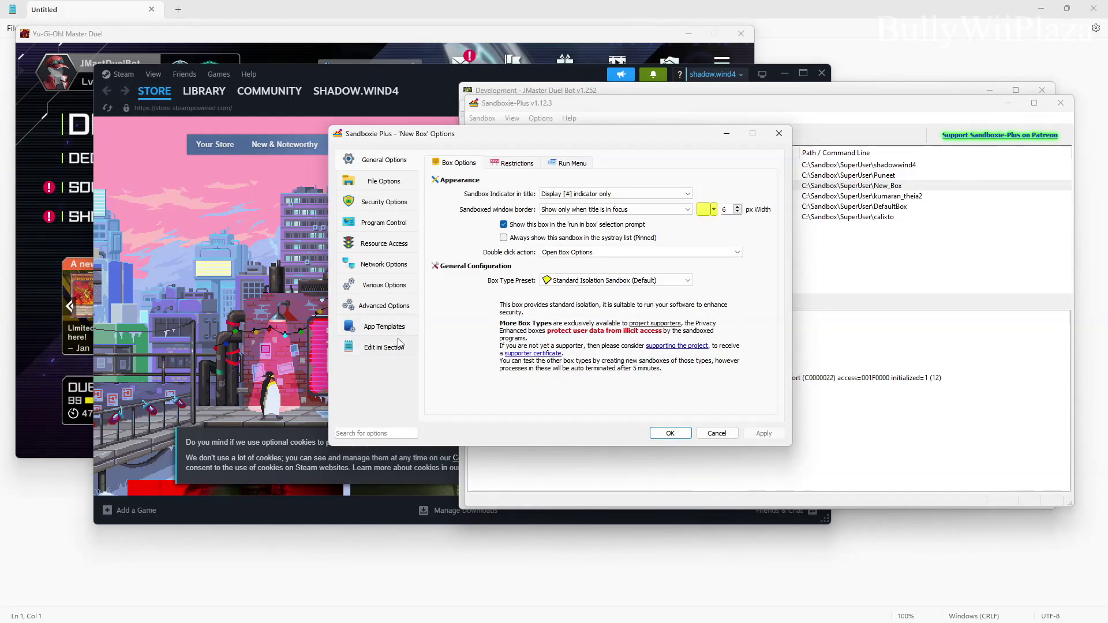
{"action": "left_click", "coordinate": [396, 347]}
{"action": "type", "text": "OpenPipePath=\\Device\\NamedPipe\\*"}
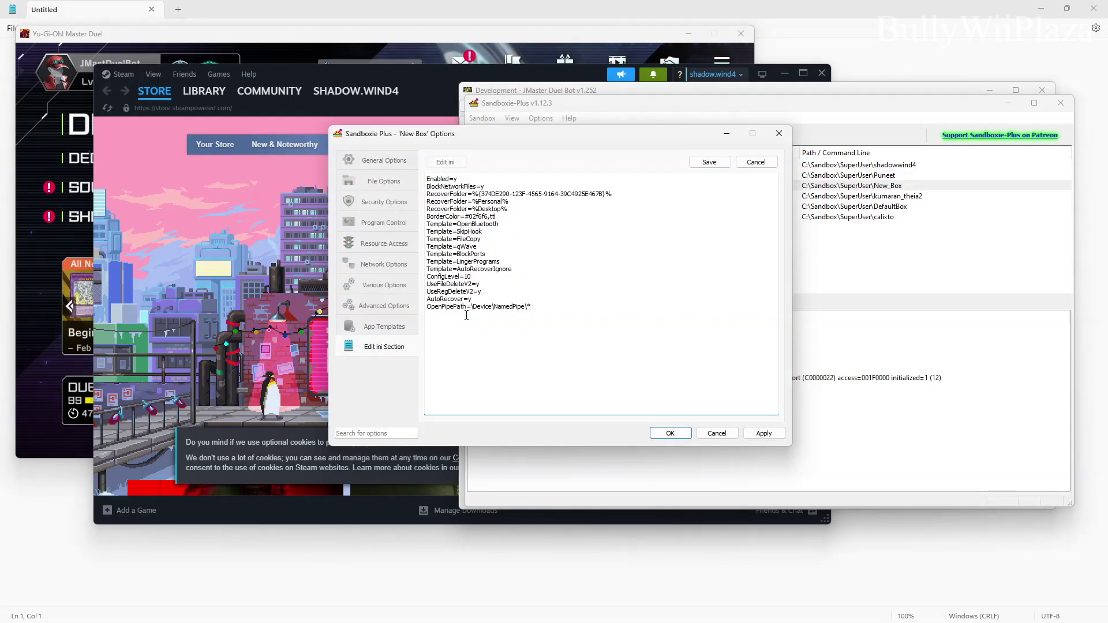
{"action": "left_click", "coordinate": [764, 434]}
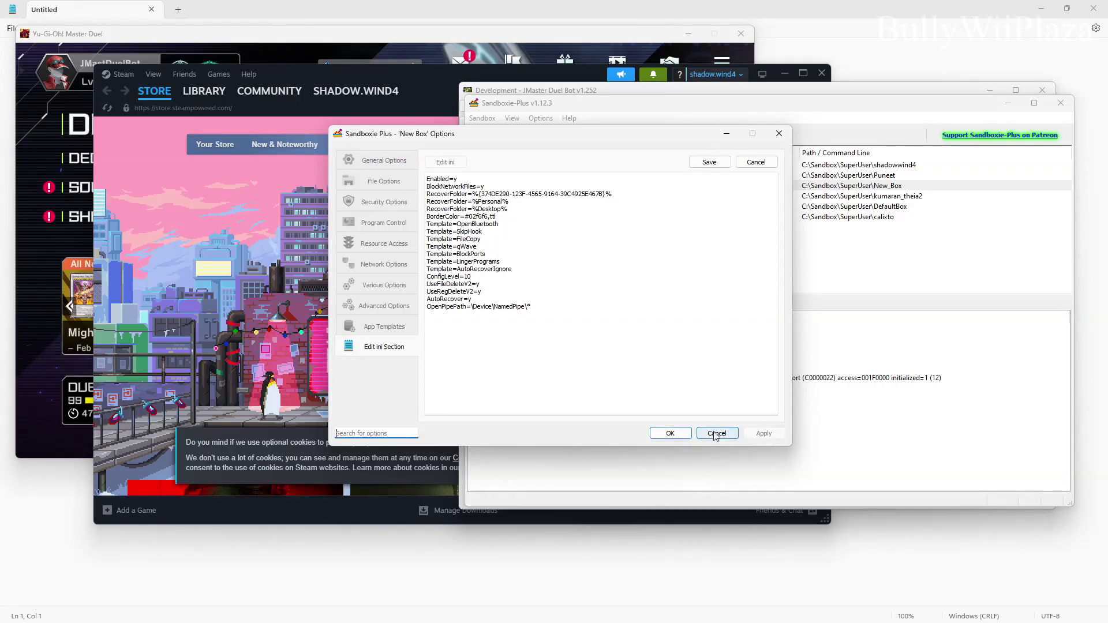
{"action": "left_click", "coordinate": [683, 435]}
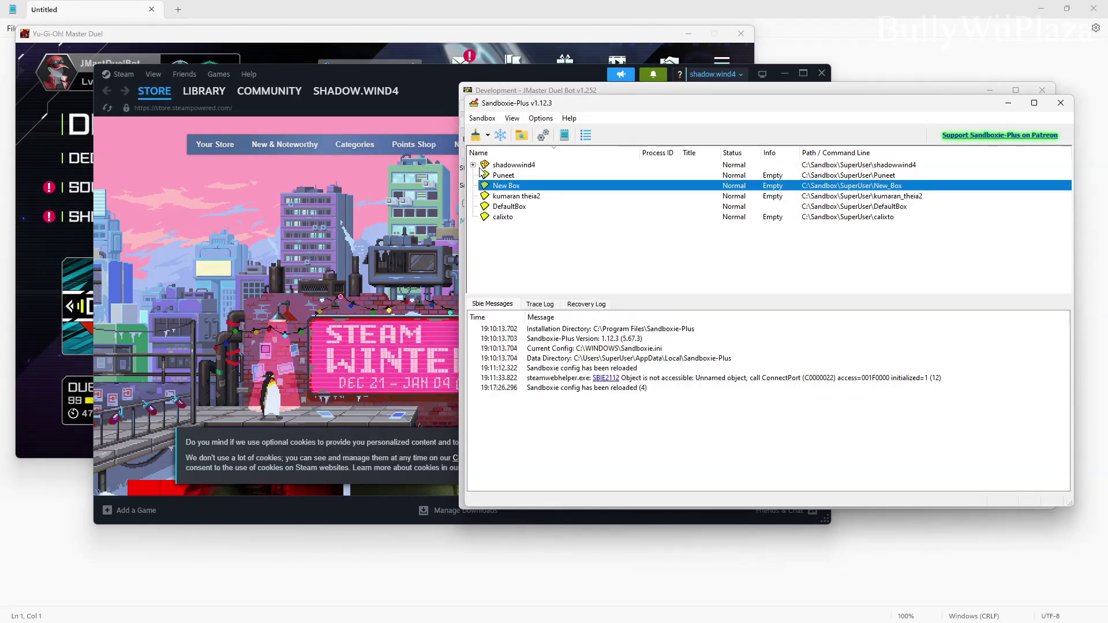
{"action": "left_click", "coordinate": [510, 168]}
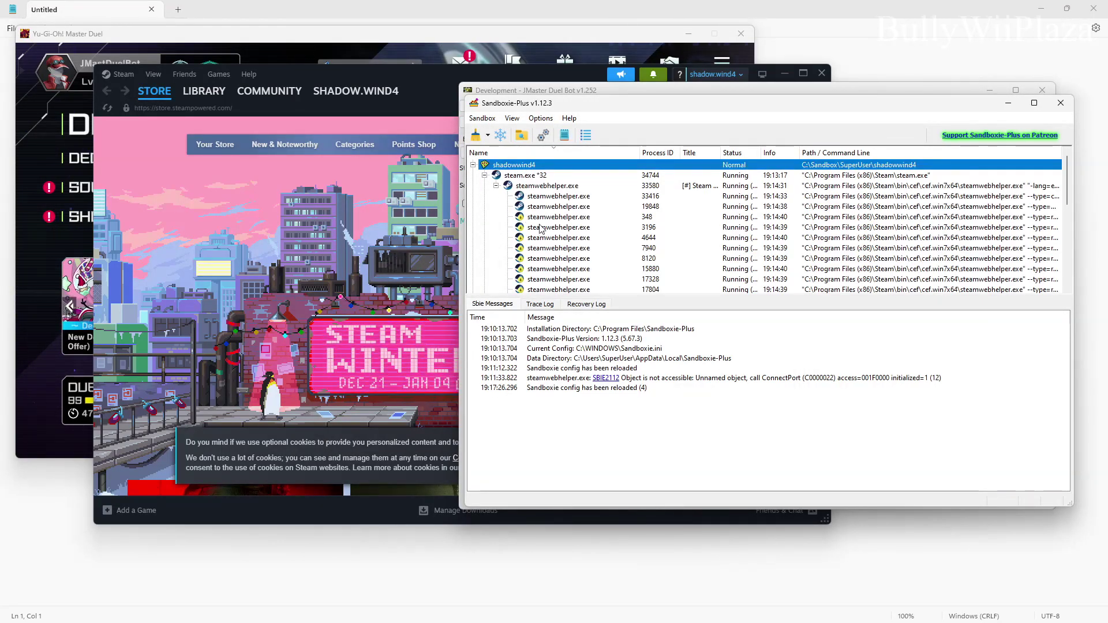
{"action": "right_click", "coordinate": [525, 168]}
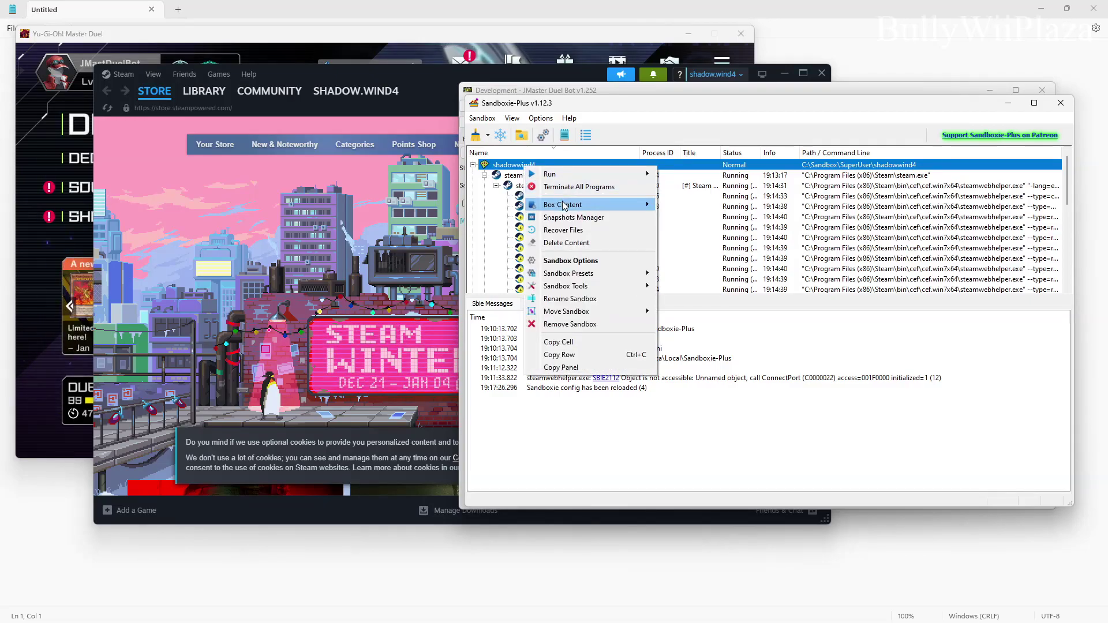
{"action": "mouse_move", "coordinate": [573, 176]}
{"action": "left_click", "coordinate": [701, 182]}
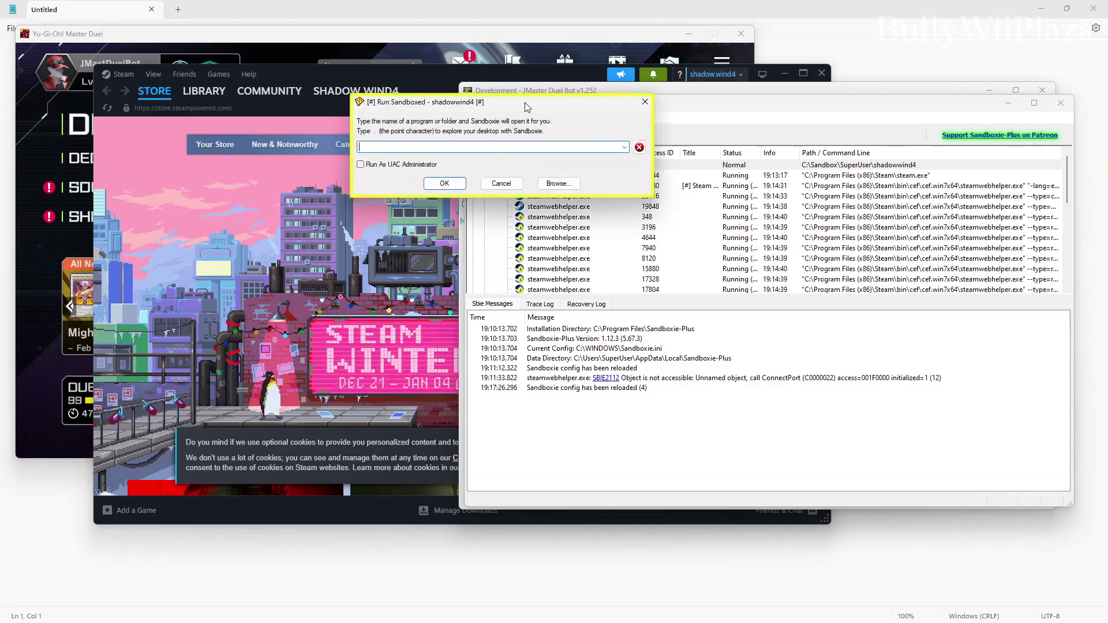
{"action": "left_click", "coordinate": [784, 251]}
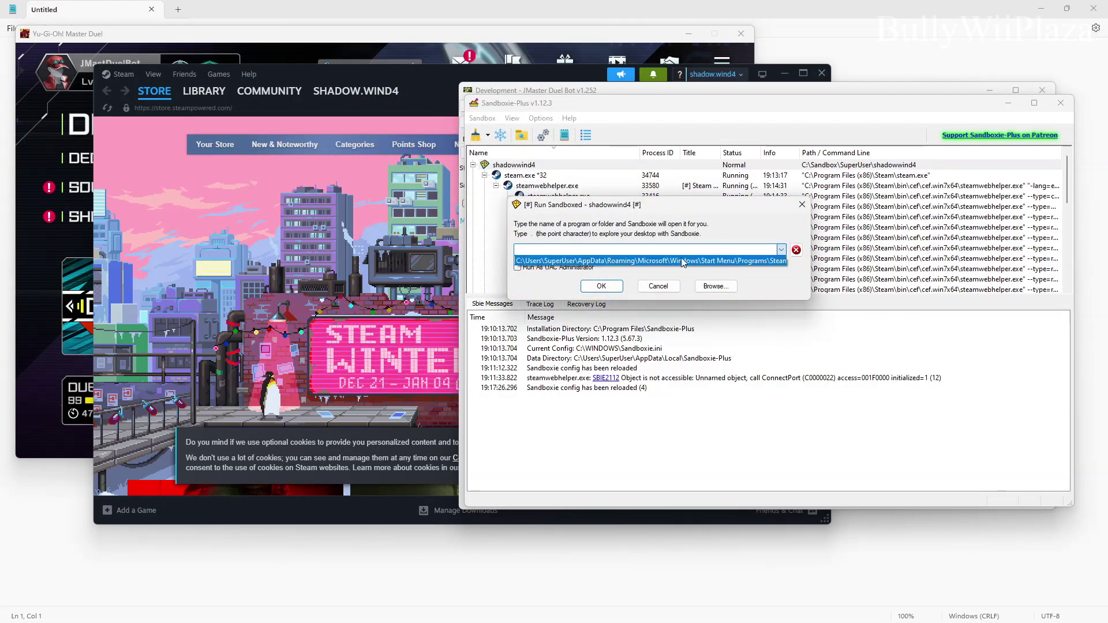
{"action": "left_click", "coordinate": [714, 261]}
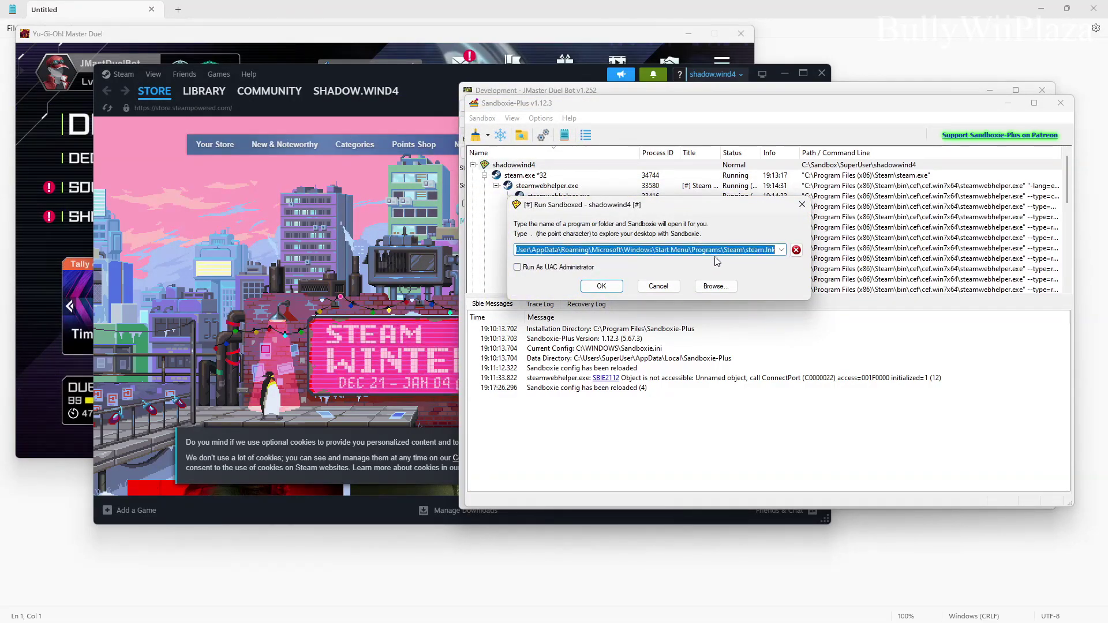
{"action": "left_click_drag", "start_coordinate": [776, 250], "coordinate": [749, 250]}
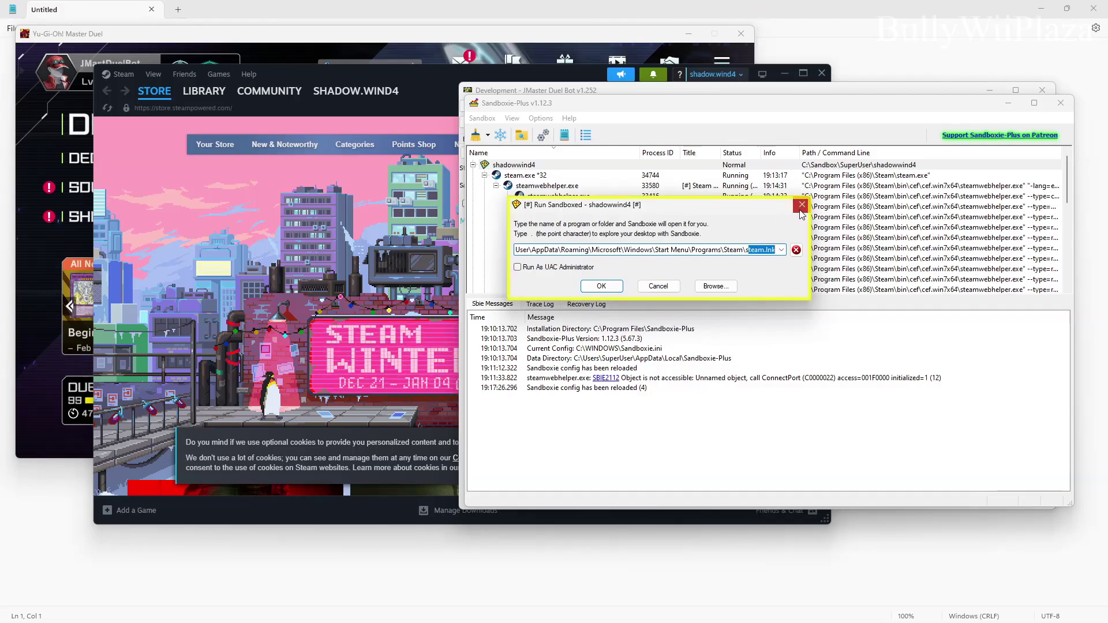
{"action": "key", "text": "Return"}
{"action": "key", "text": "Down"}
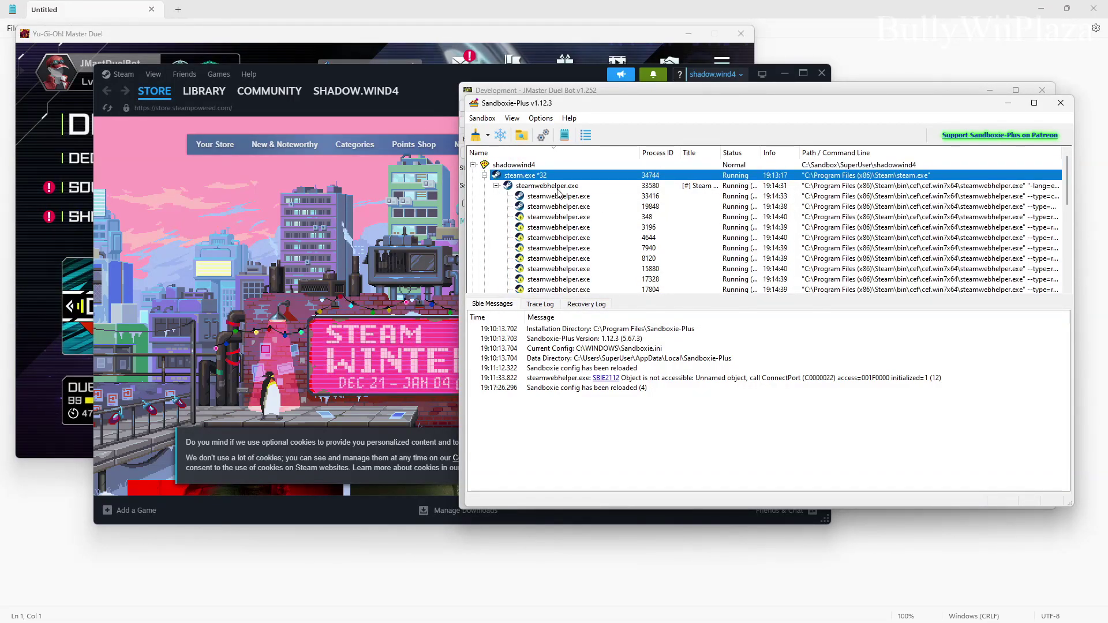
- Bring the sandboxed Steam window in front of Sandboxie-Plus and reposition it
{"action": "scroll", "coordinate": [578, 219], "scroll_direction": "down", "scroll_amount": 8}
{"action": "scroll", "coordinate": [602, 226], "scroll_direction": "up", "scroll_amount": 8}
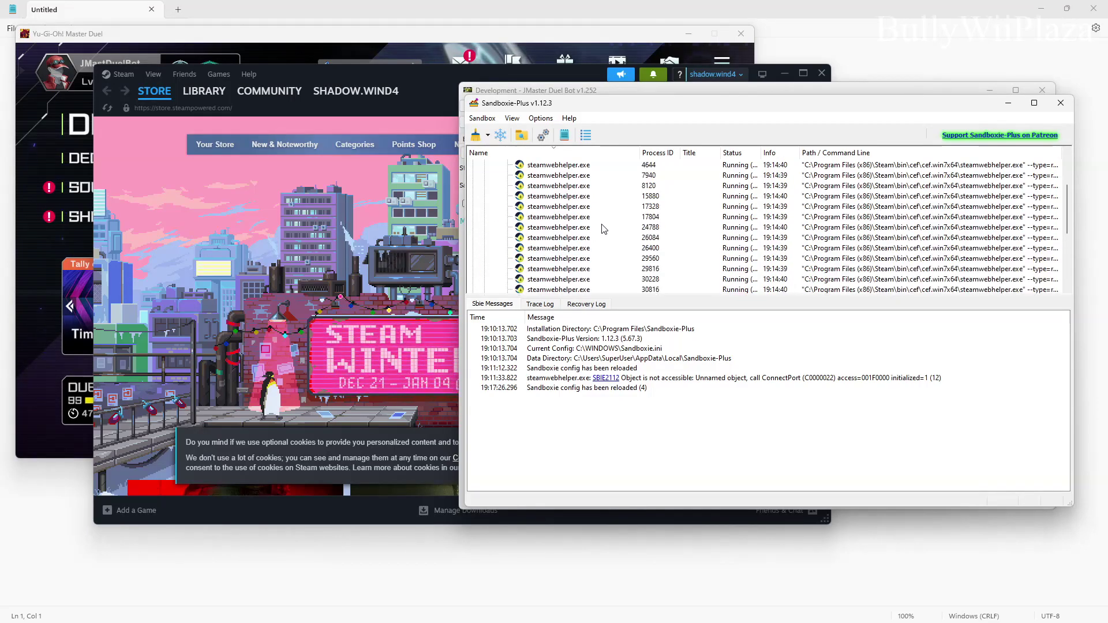
{"action": "left_click_drag", "start_coordinate": [420, 76], "coordinate": [615, 89]}
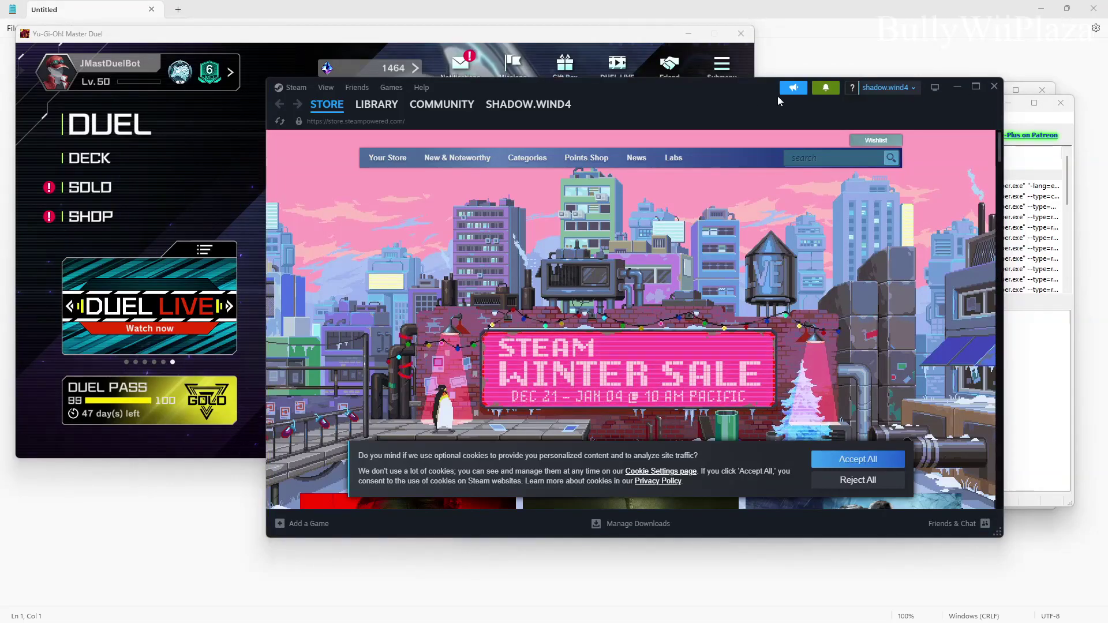
{"action": "left_click_drag", "start_coordinate": [698, 93], "coordinate": [600, 109]}
- Launch Yu-Gi-Oh! Master Duel from the Steam library home so it shows as Running
{"action": "mouse_move", "coordinate": [338, 107]}
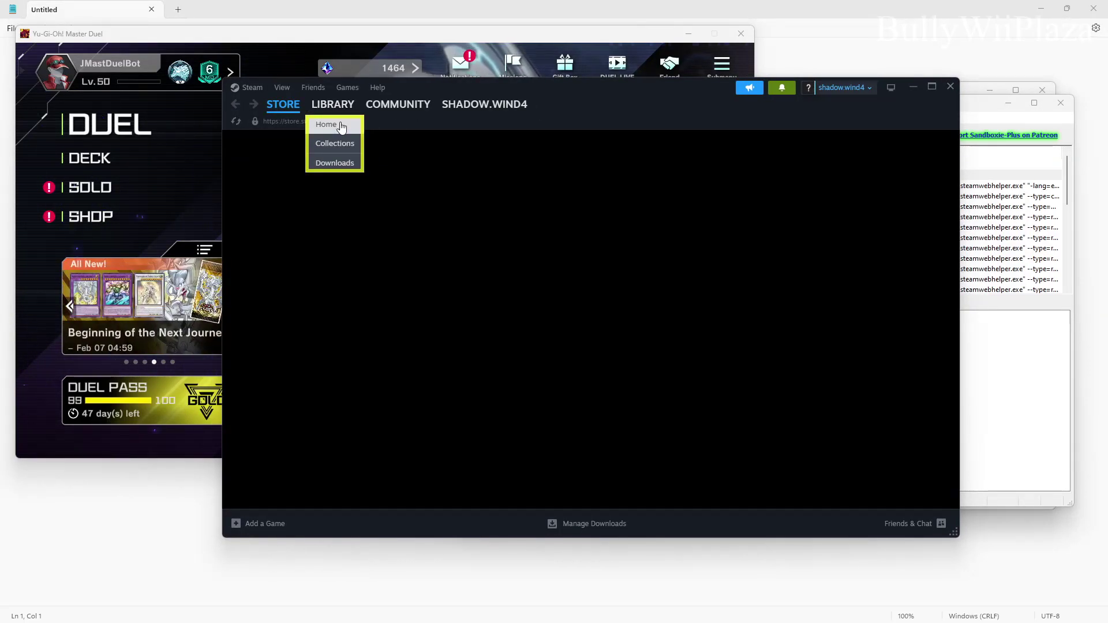
{"action": "left_click", "coordinate": [340, 125]}
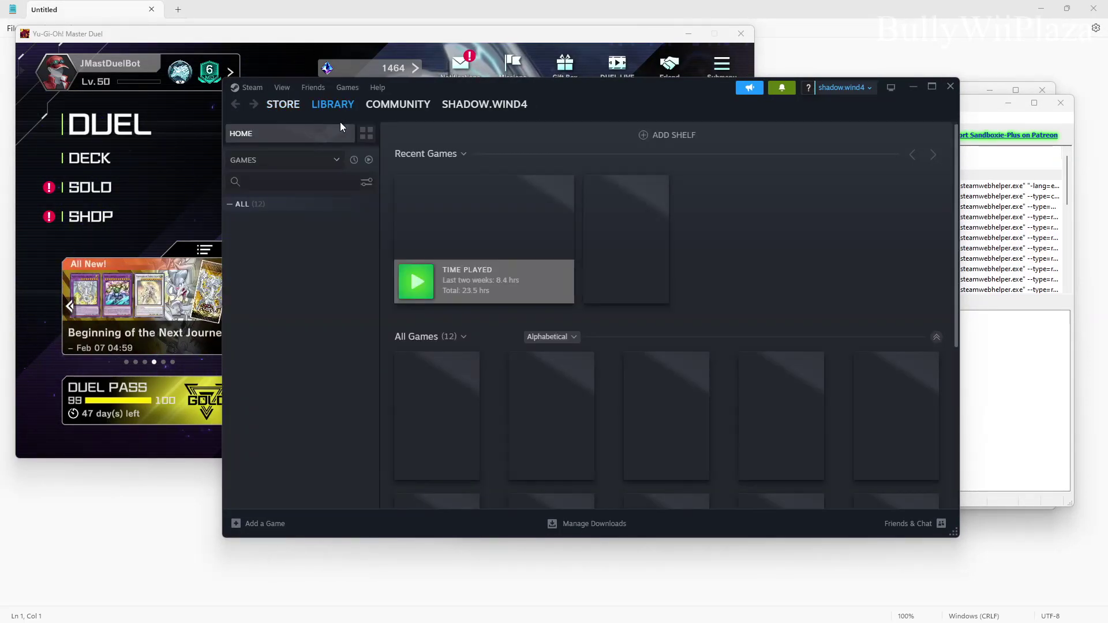
{"action": "left_click", "coordinate": [291, 356]}
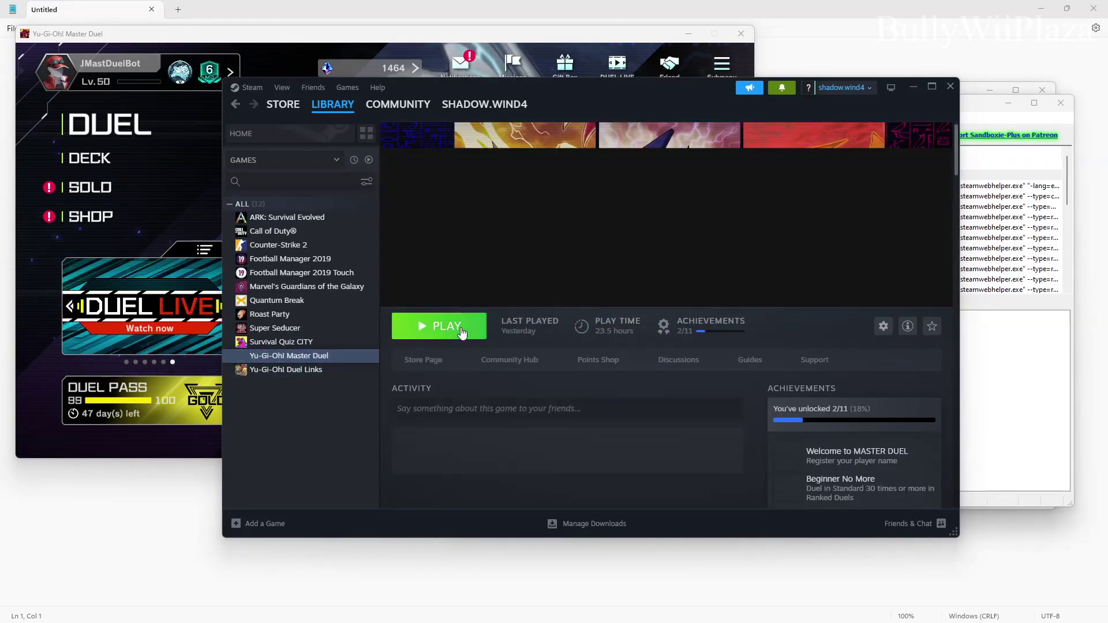
{"action": "left_click", "coordinate": [367, 35]}
{"action": "left_click_drag", "start_coordinate": [366, 39], "coordinate": [371, 36]}
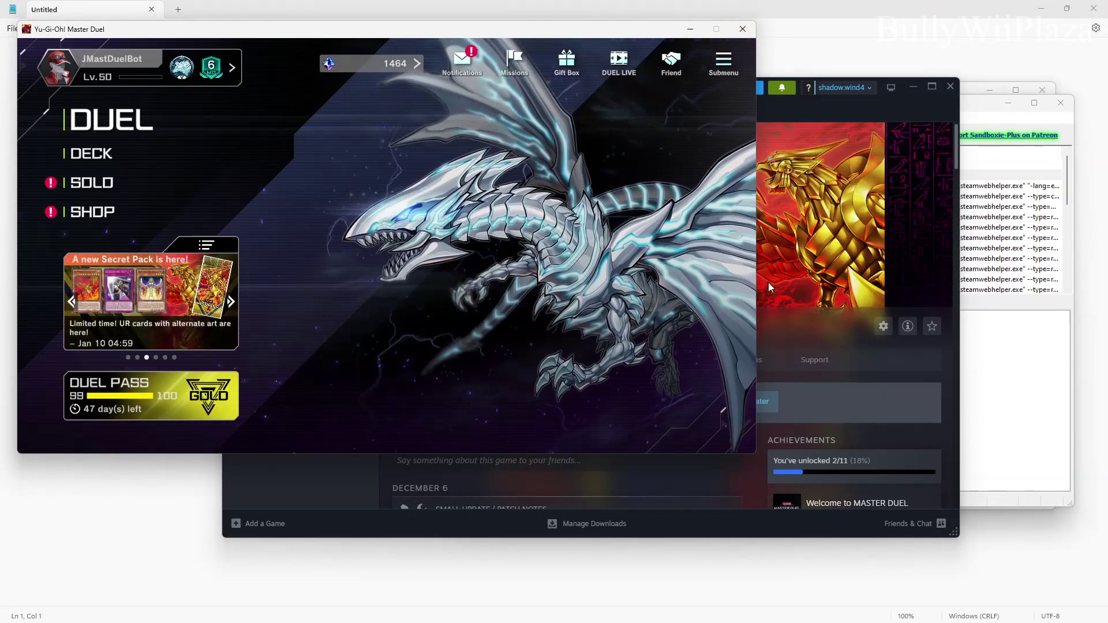
{"action": "key", "text": "alt+Tab"}
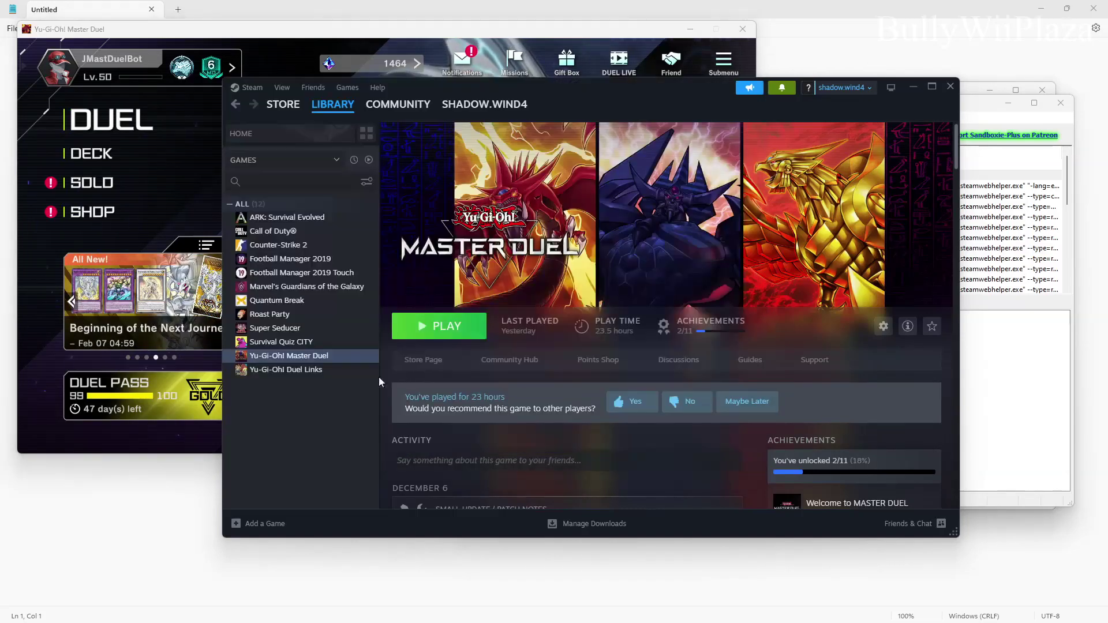
{"action": "left_click", "coordinate": [433, 327]}
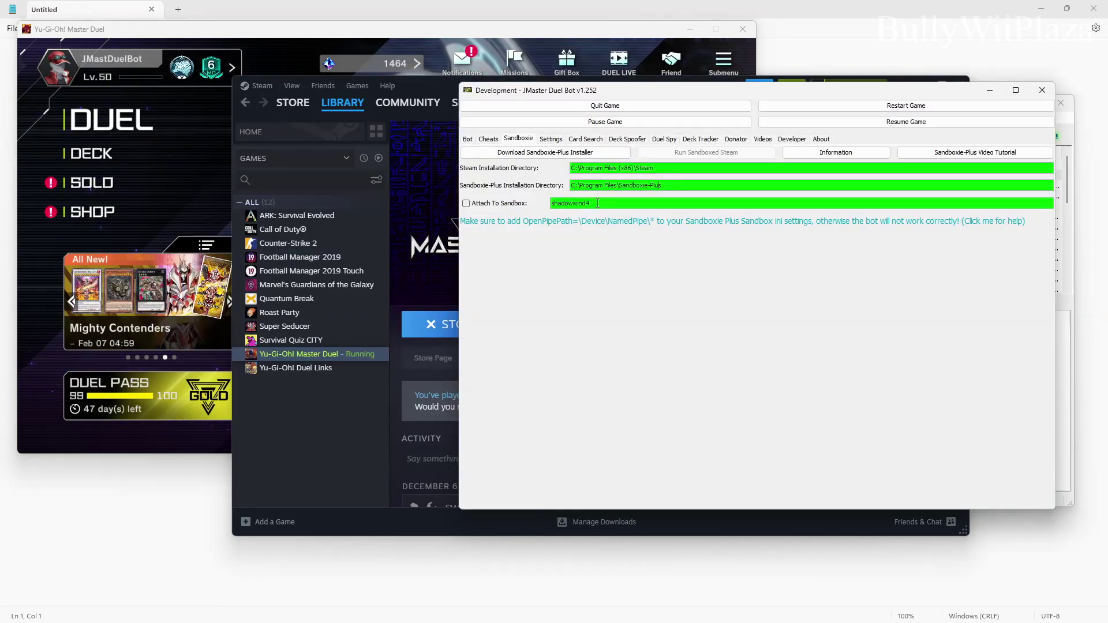
- Select the end of the sandbox name and move the connecting sandboxed Master Duel window down-right
{"action": "left_click_drag", "start_coordinate": [595, 203], "coordinate": [580, 203]}
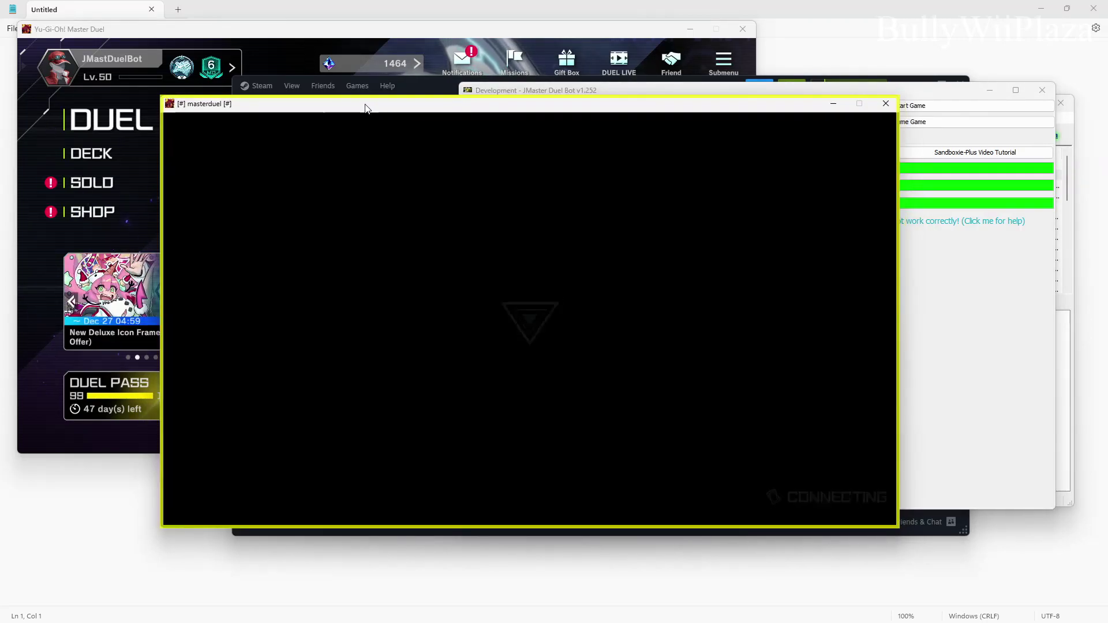
{"action": "left_click_drag", "start_coordinate": [368, 106], "coordinate": [390, 108]}
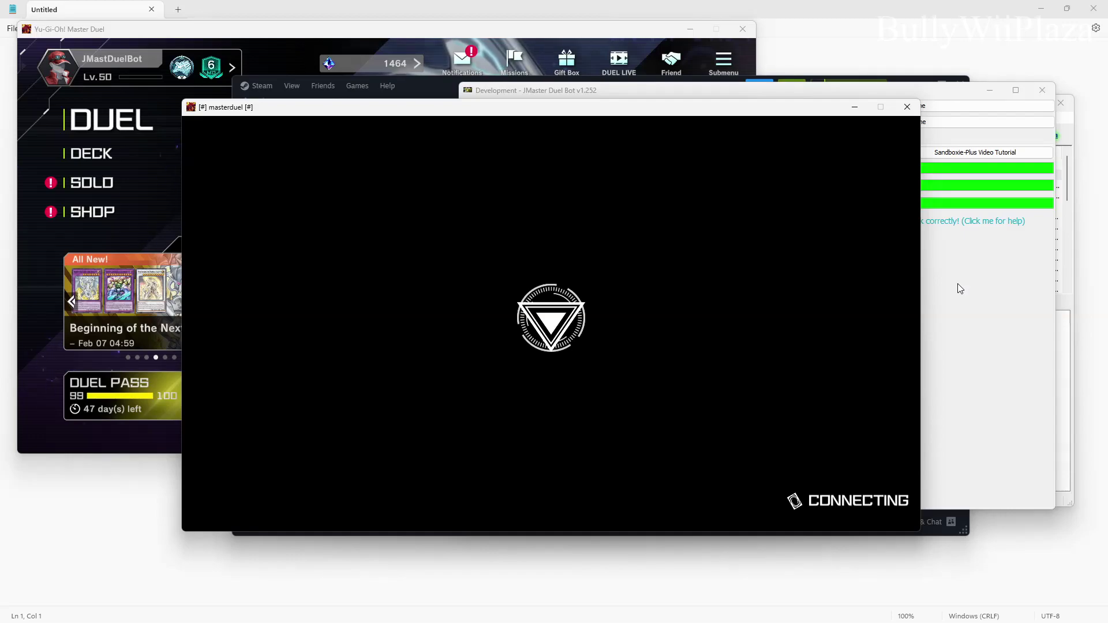
- Attach the bot to the shadowwind4 sandbox, then pause and resume the game
{"action": "left_click_drag", "start_coordinate": [671, 90], "coordinate": [857, 87]}
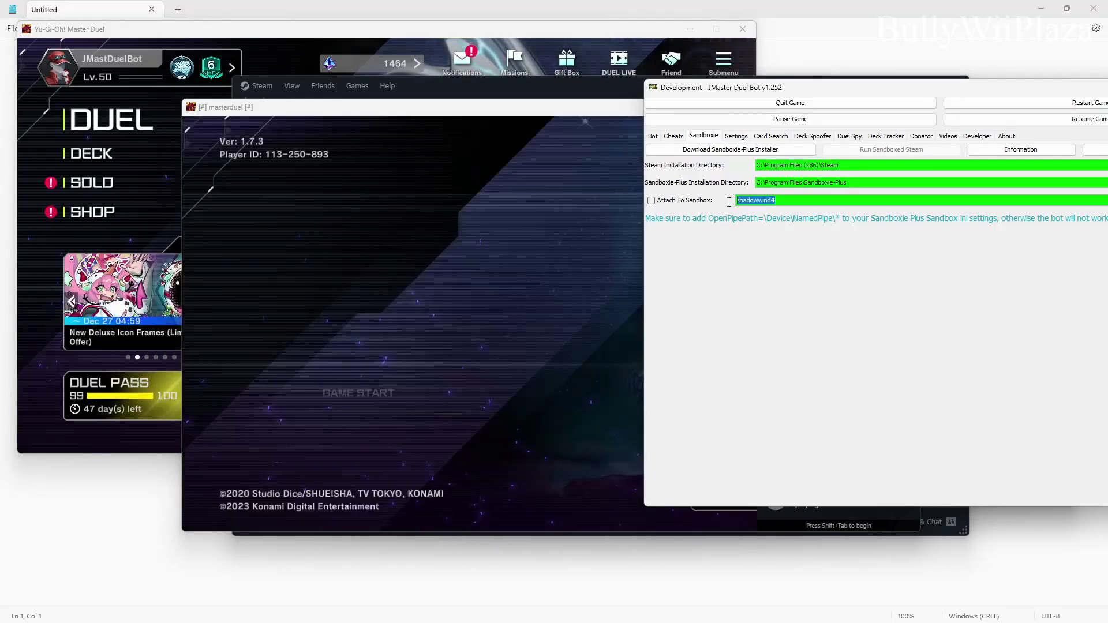
{"action": "left_click", "coordinate": [674, 202]}
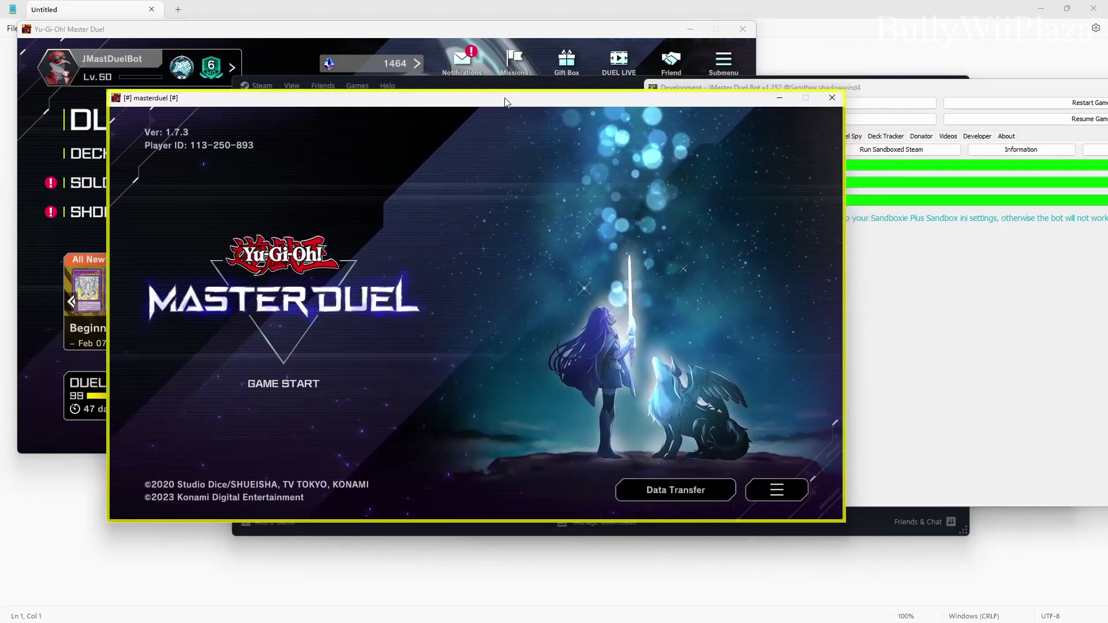
{"action": "left_click_drag", "start_coordinate": [836, 92], "coordinate": [806, 76]}
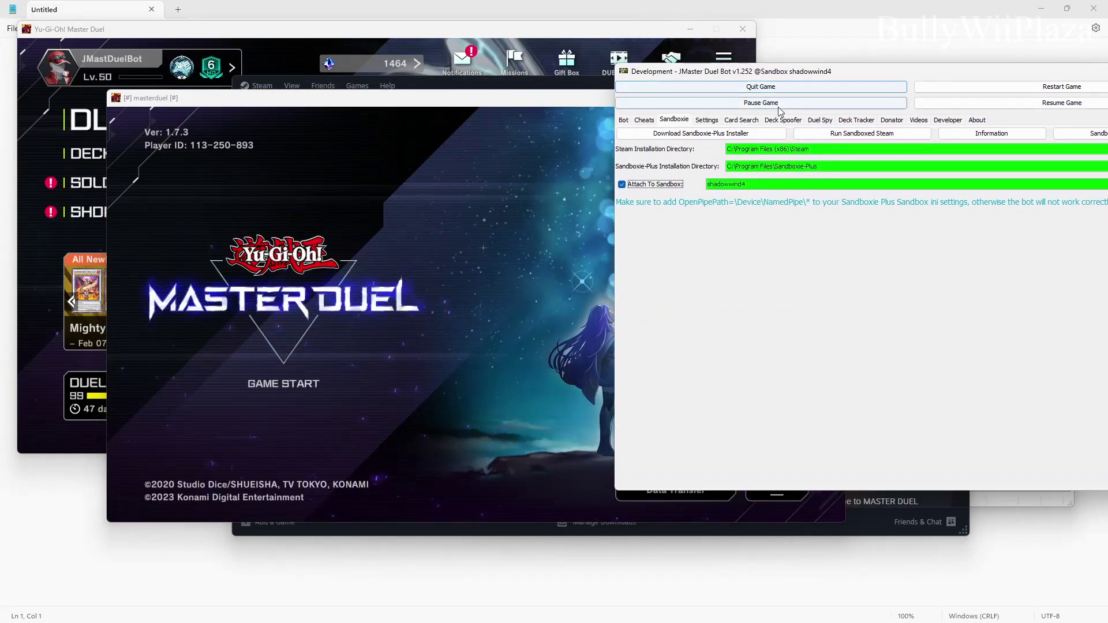
{"action": "left_click", "coordinate": [771, 105]}
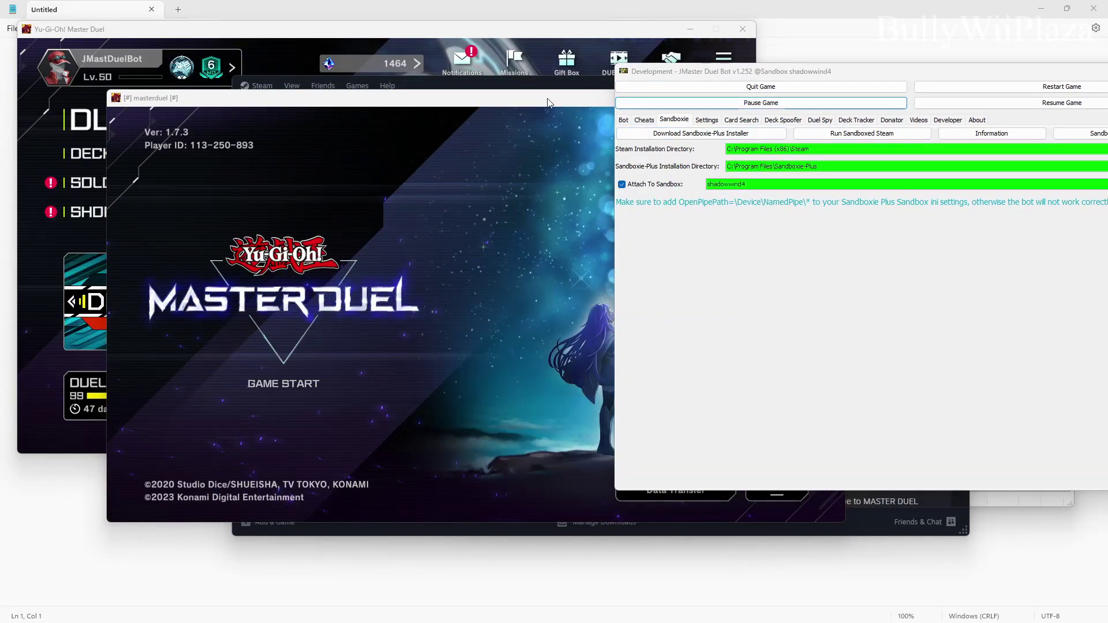
{"action": "left_click", "coordinate": [981, 103]}
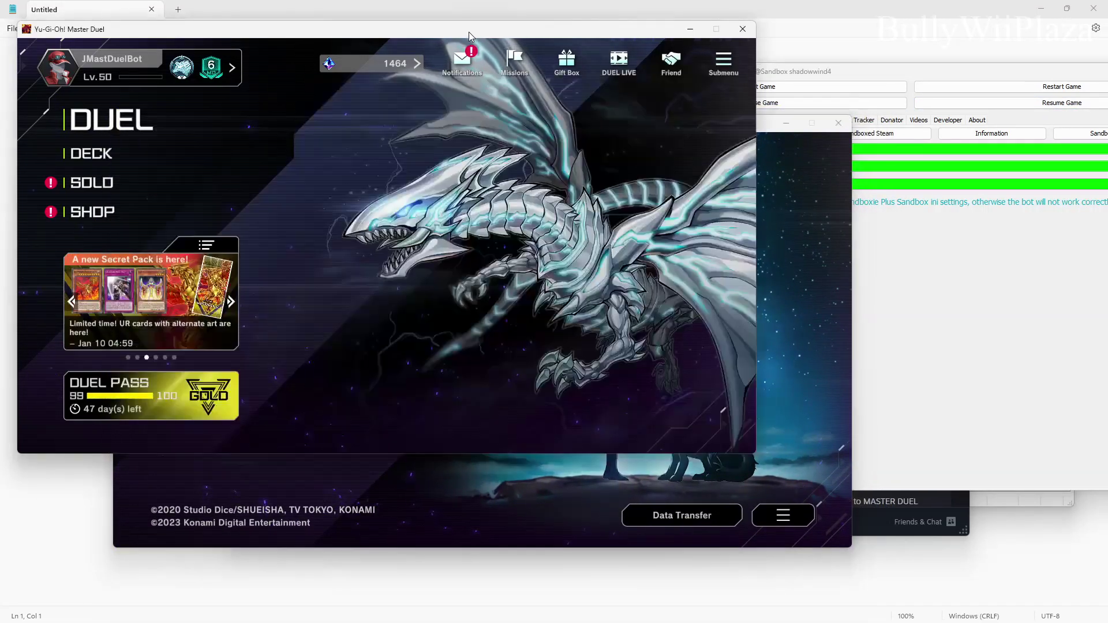
- Detach the bot from the sandbox and bring the main Master Duel window forward
{"action": "left_click", "coordinate": [891, 303]}
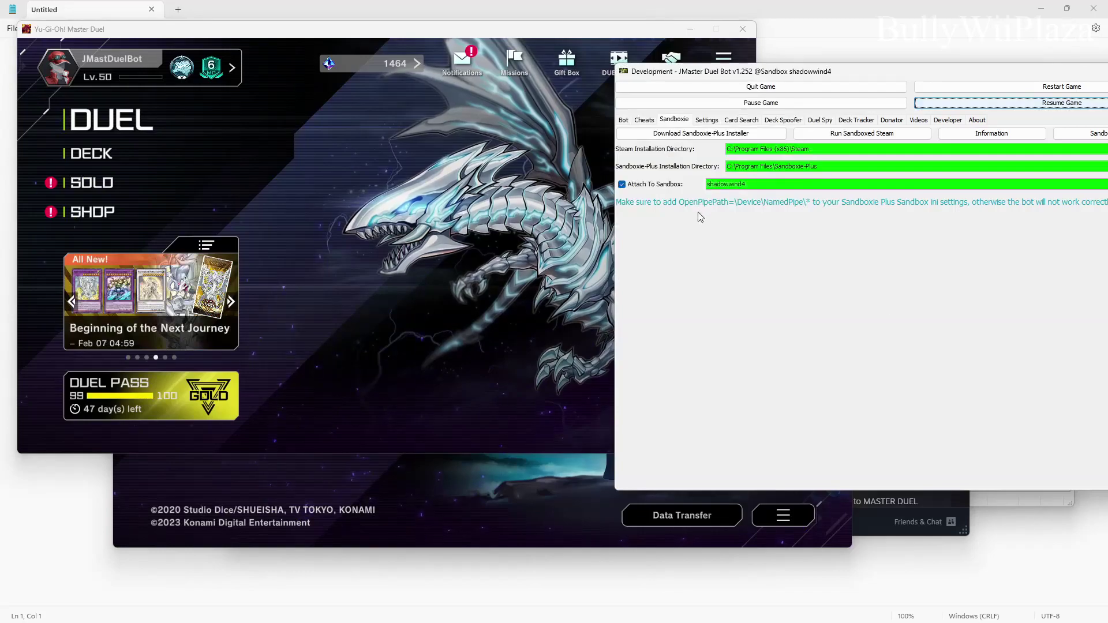
{"action": "left_click", "coordinate": [642, 186]}
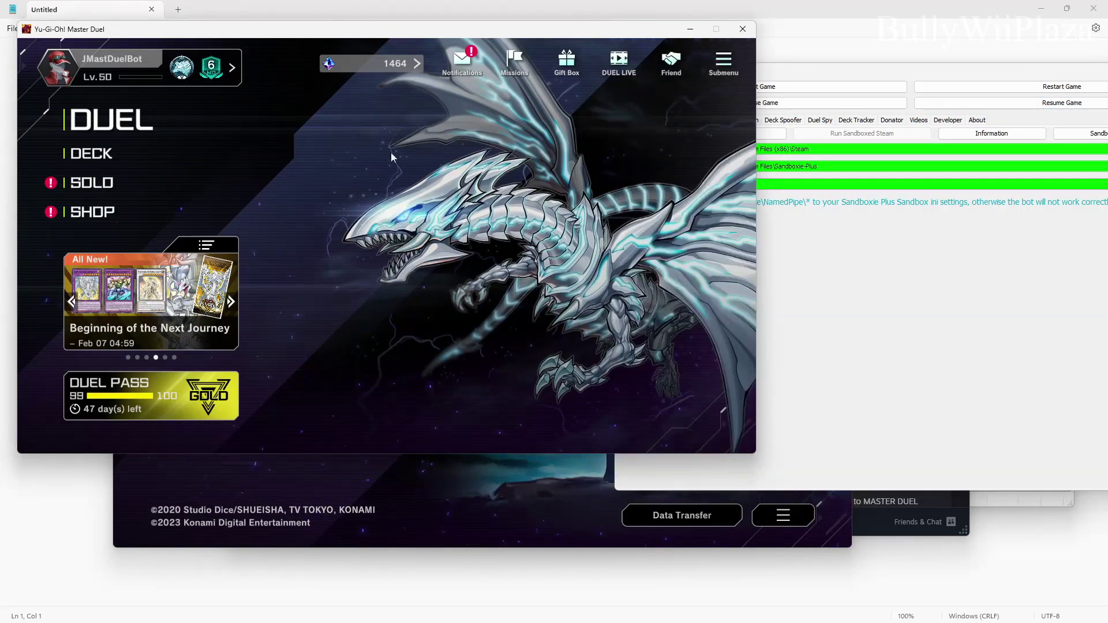
{"action": "left_click", "coordinate": [809, 286]}
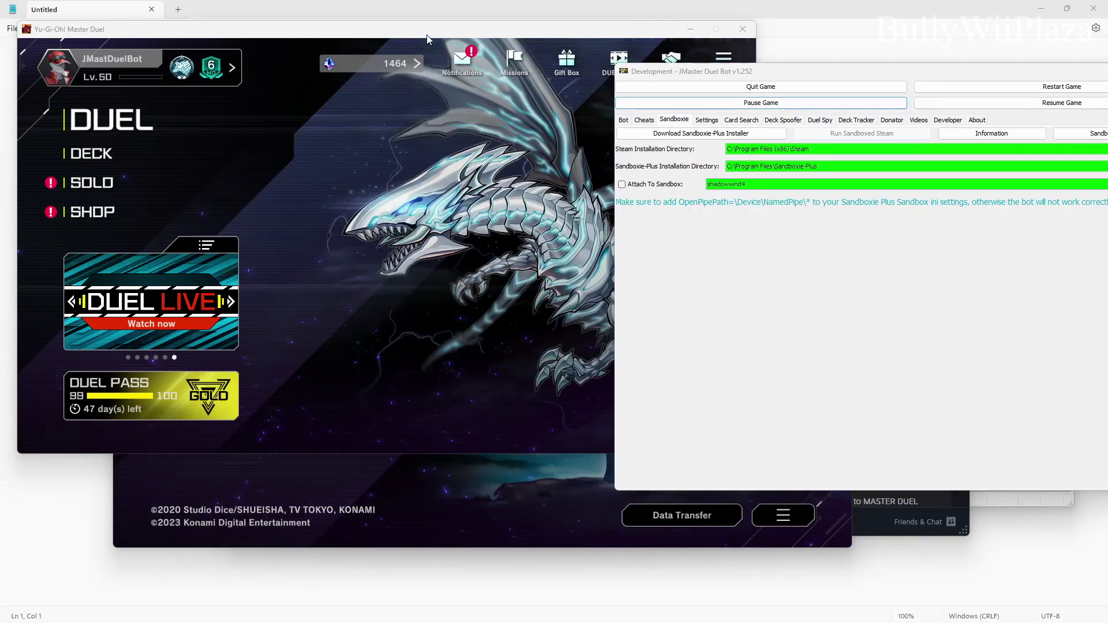
{"action": "left_click", "coordinate": [499, 195]}
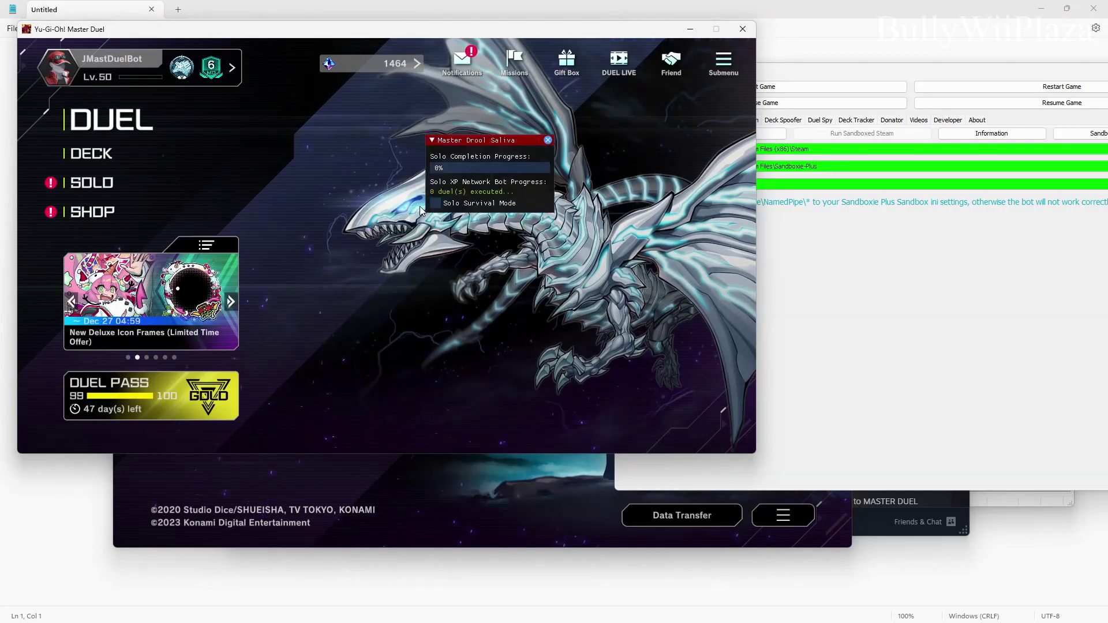
- Shift the bot overlay and the sandboxed game window into new positions
{"action": "left_click_drag", "start_coordinate": [471, 140], "coordinate": [522, 146]}
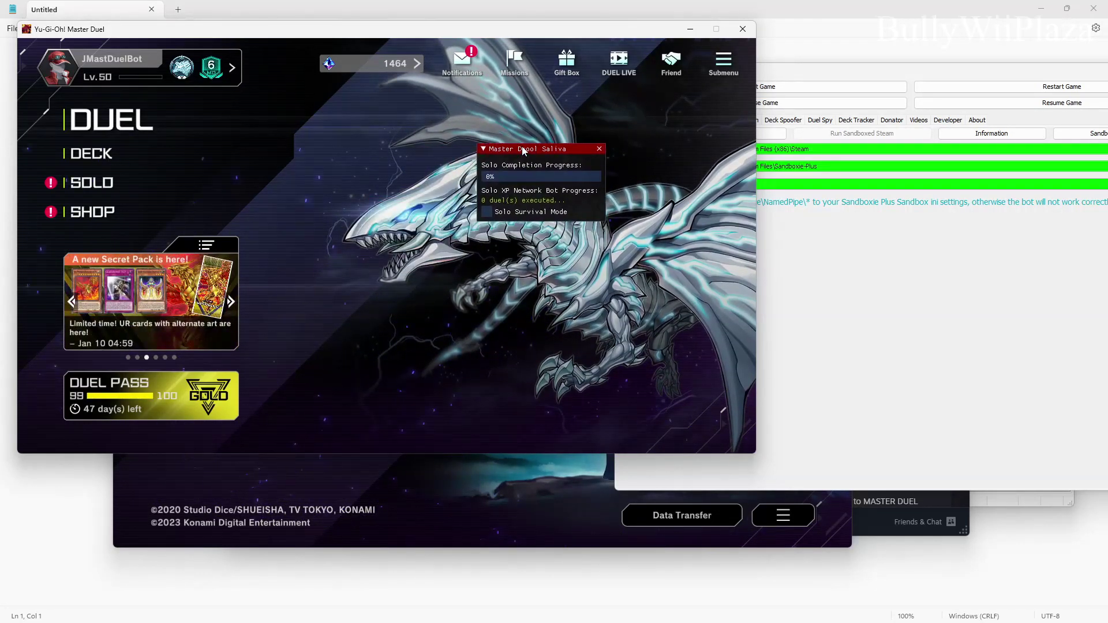
{"action": "left_click", "coordinate": [566, 479]}
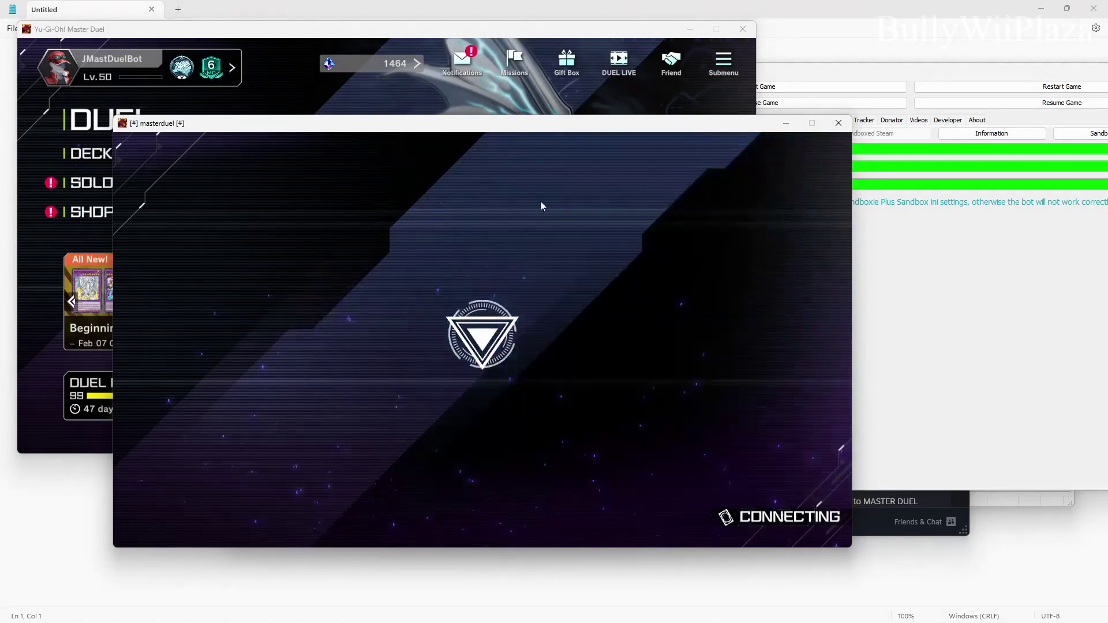
{"action": "left_click_drag", "start_coordinate": [547, 124], "coordinate": [508, 117]}
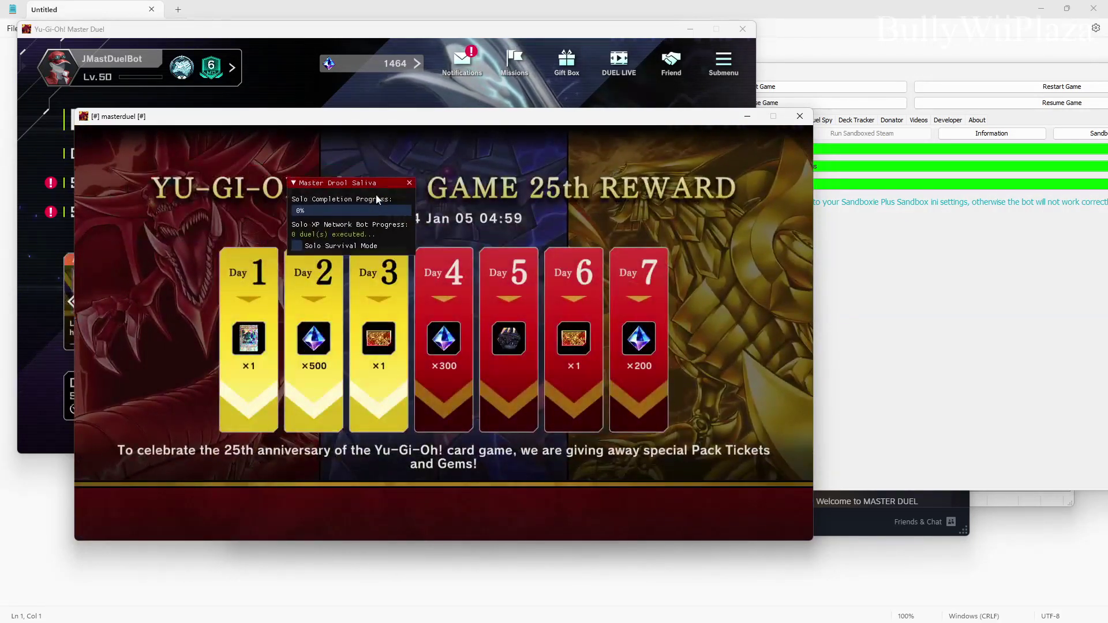
- Claim the Day 4 300-Gem reward, close notifications, and move the game window down-right
{"action": "left_click_drag", "start_coordinate": [377, 200], "coordinate": [736, 191]}
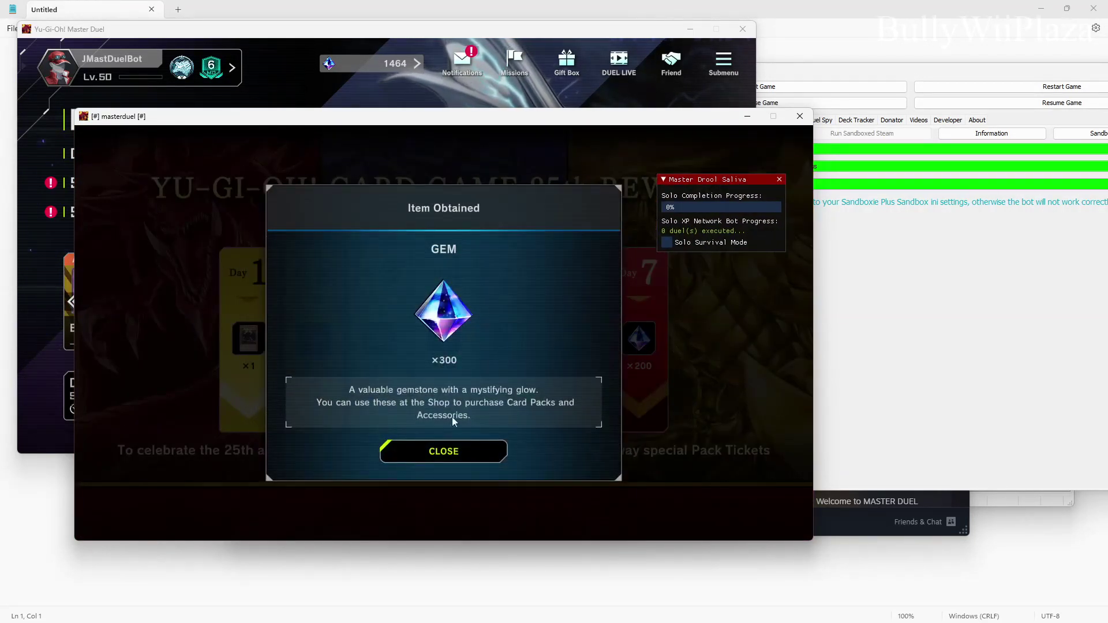
{"action": "left_click", "coordinate": [448, 462]}
{"action": "left_click", "coordinate": [483, 500]}
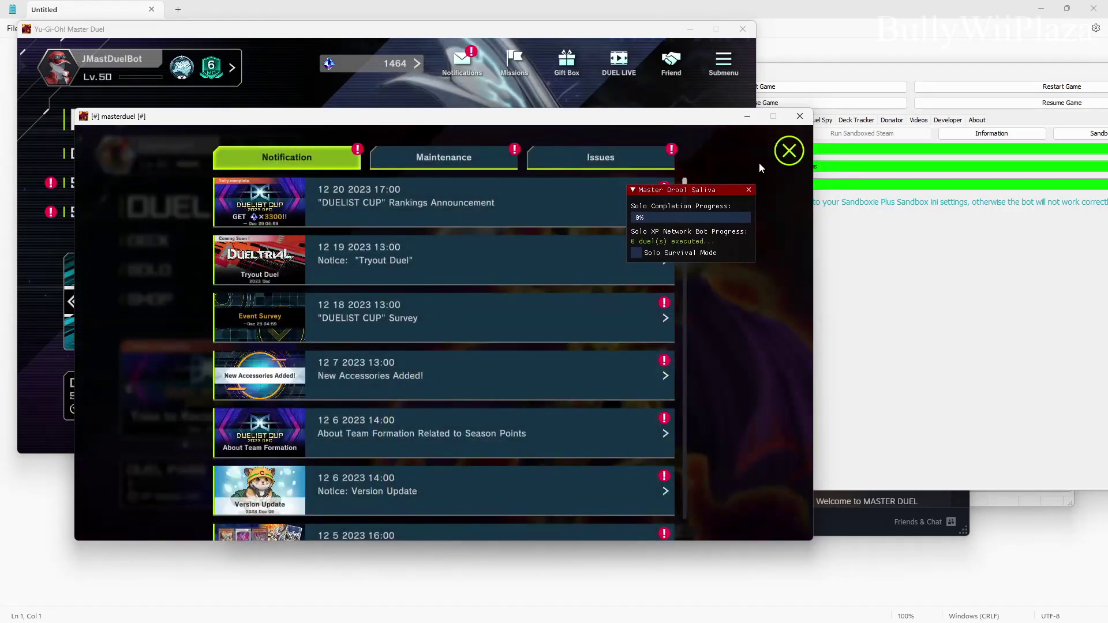
{"action": "left_click", "coordinate": [789, 151]}
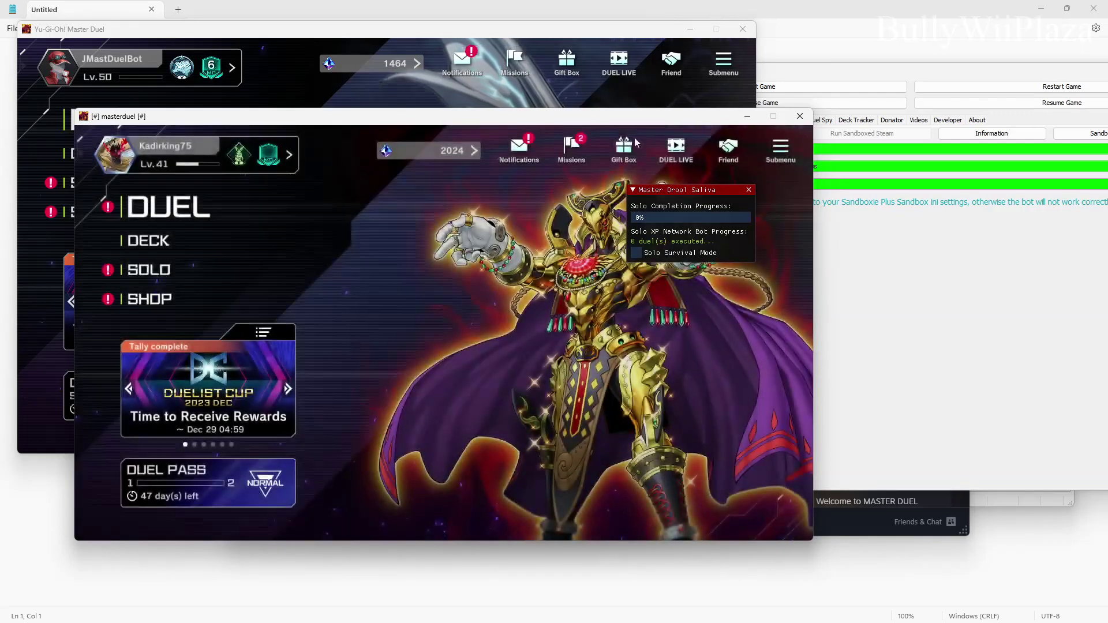
{"action": "mouse_move", "coordinate": [604, 124]}
{"action": "left_mouse_down"}
{"action": "mouse_move", "coordinate": [629, 206]}
{"action": "mouse_move", "coordinate": [598, 133]}
{"action": "left_mouse_up"}
- Clear the bot log and start Complete All Solo Chapters for the main game copy
{"action": "left_click", "coordinate": [919, 288]}
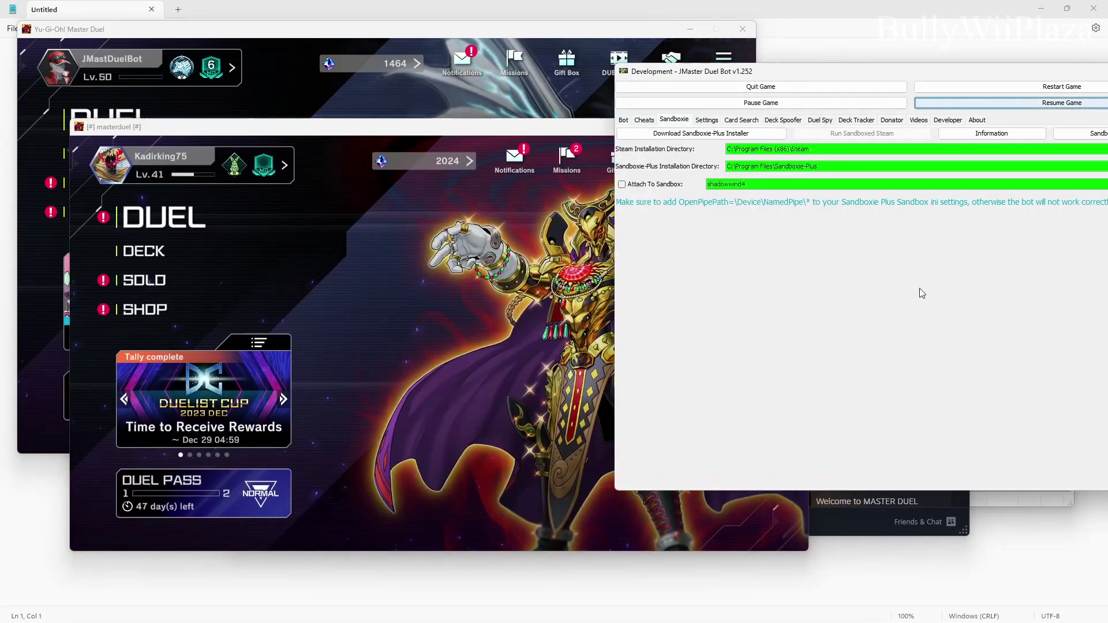
{"action": "left_click", "coordinate": [624, 119]}
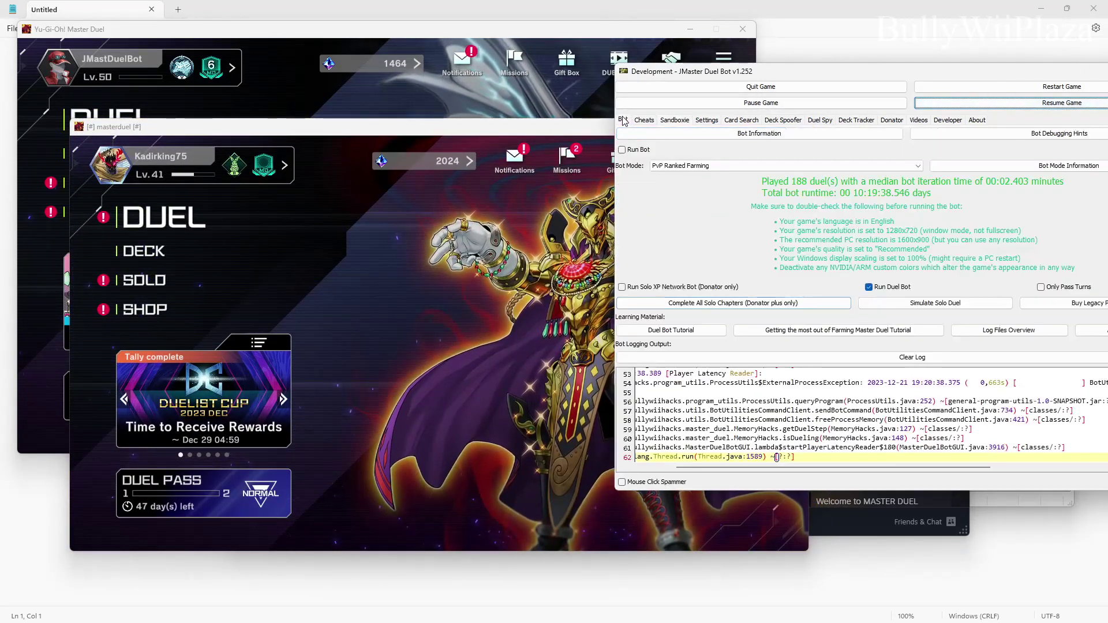
{"action": "left_click", "coordinate": [858, 359]}
{"action": "left_click", "coordinate": [668, 120]}
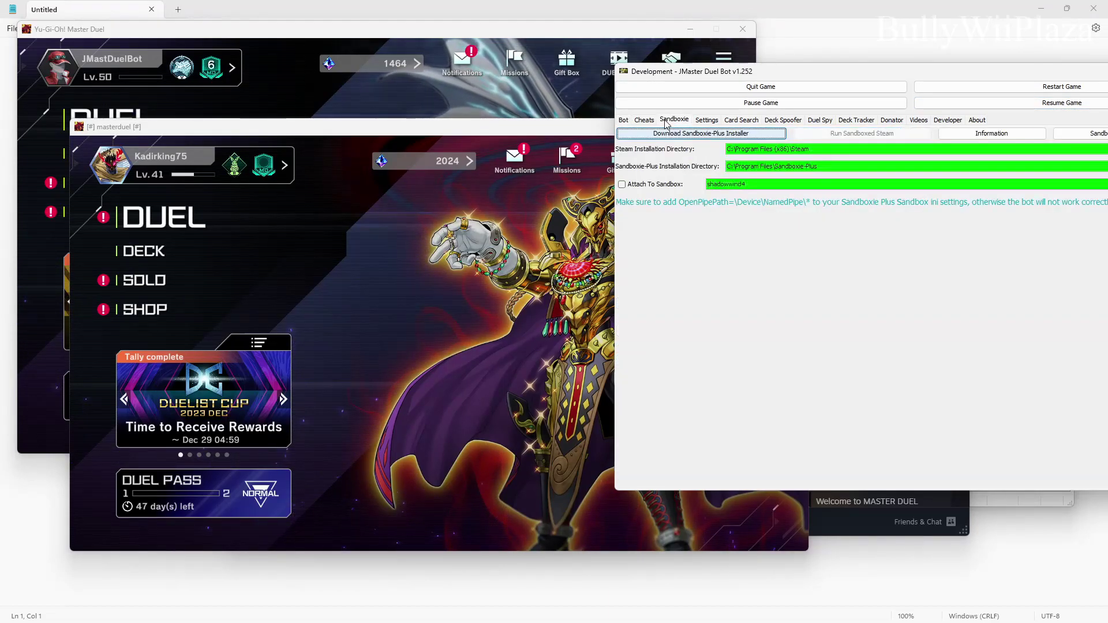
{"action": "left_click", "coordinate": [428, 40]}
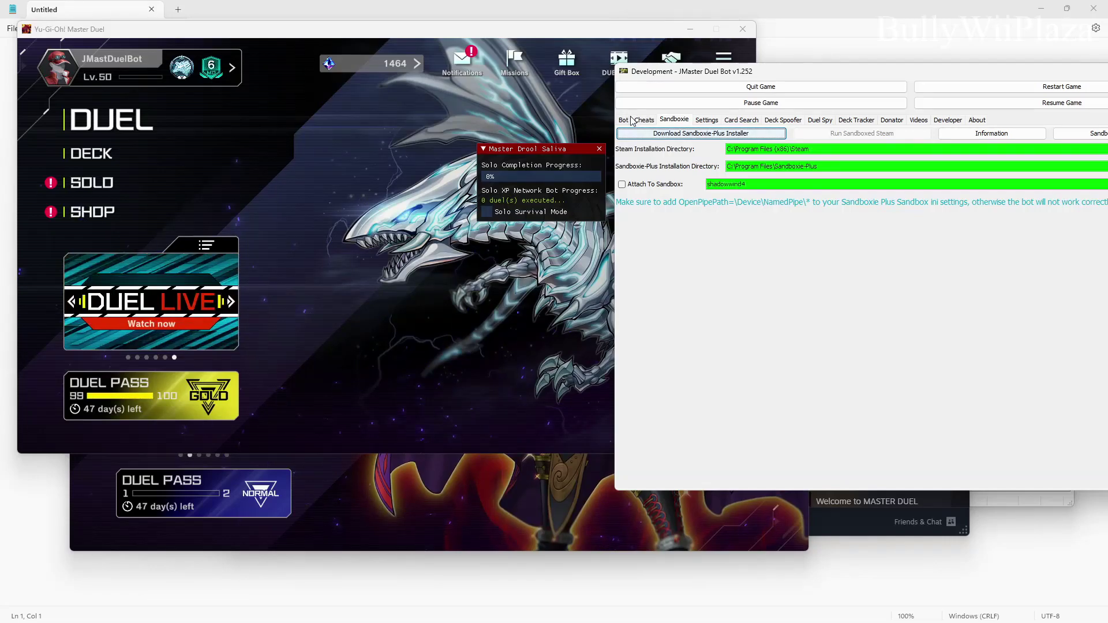
{"action": "left_click", "coordinate": [623, 120]}
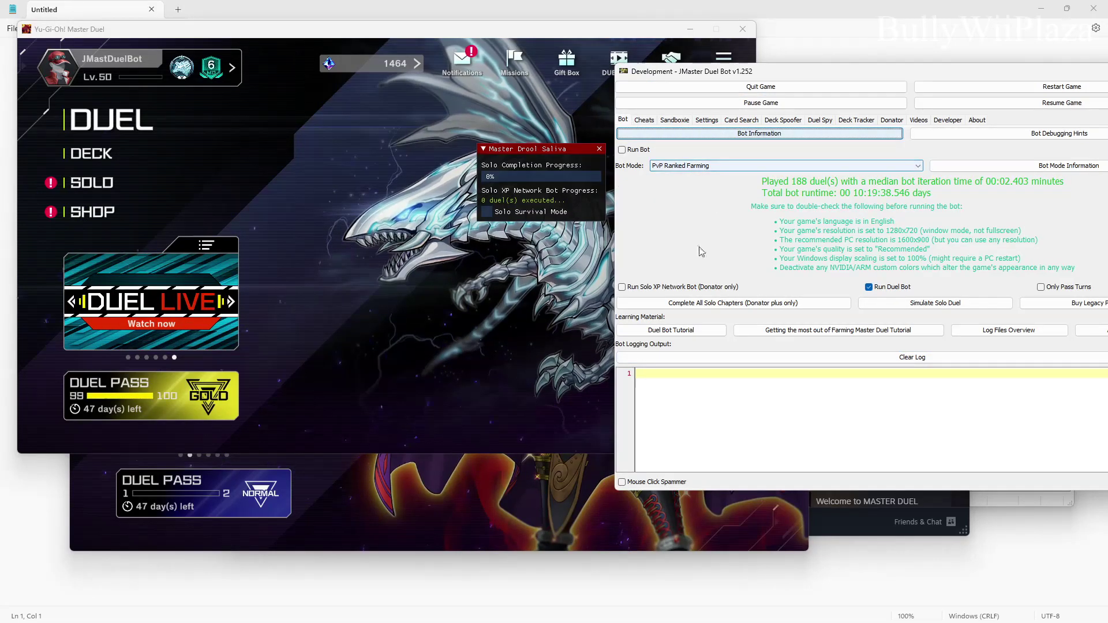
{"action": "left_click", "coordinate": [713, 309]}
{"action": "left_click", "coordinate": [912, 321]}
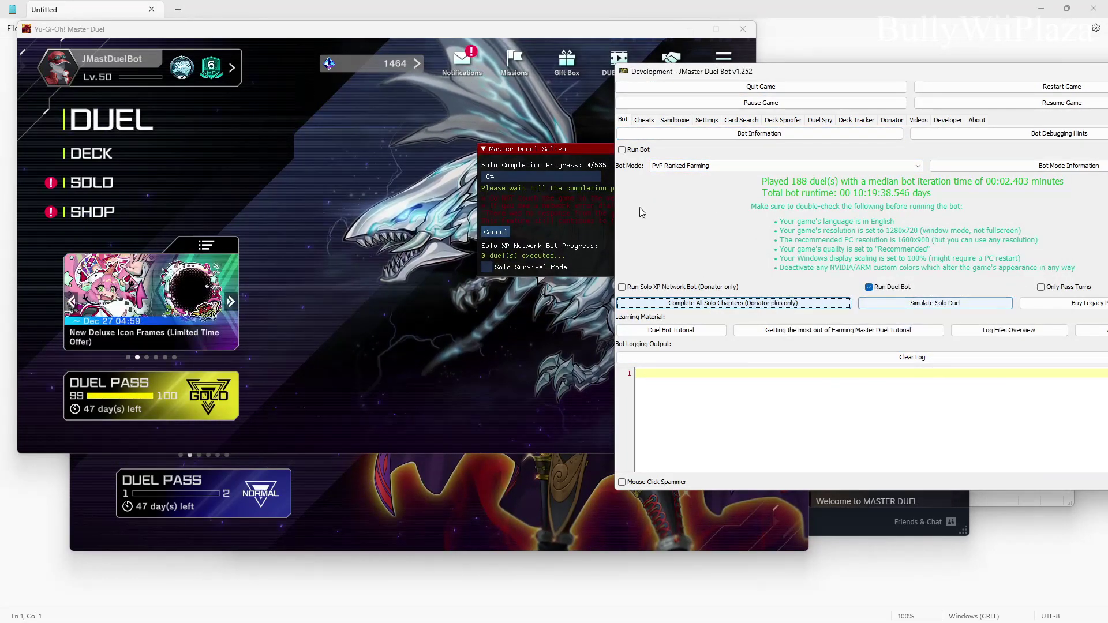
- Start Complete All Solo Chapters for the sandboxed game copy from its bot window
{"action": "left_click", "coordinate": [560, 149]}
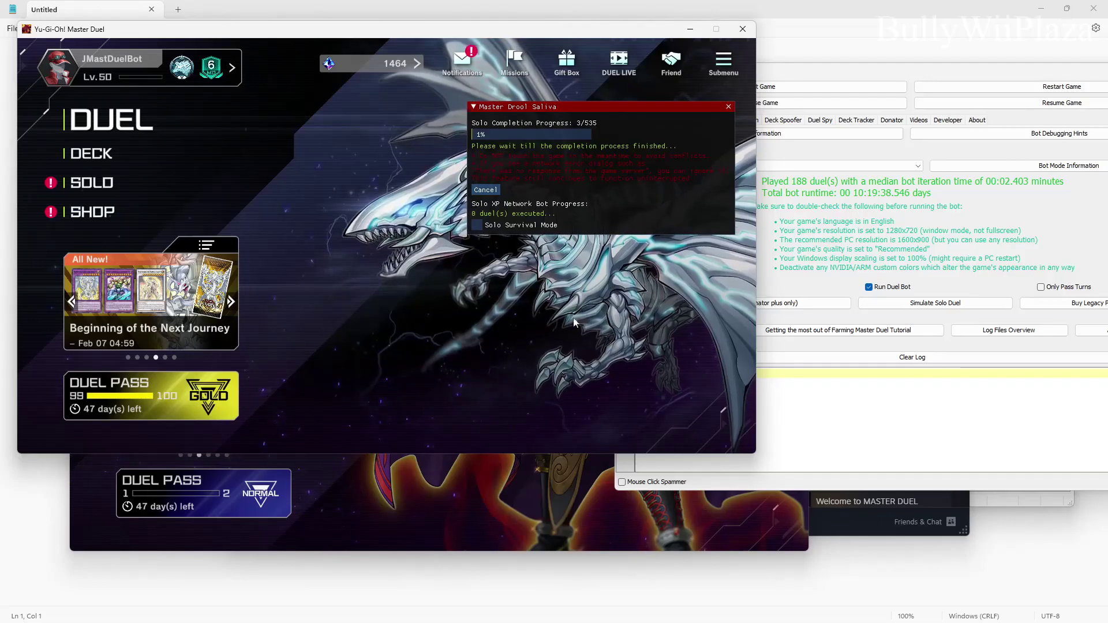
{"action": "left_click", "coordinate": [532, 474]}
{"action": "left_click", "coordinate": [898, 456]}
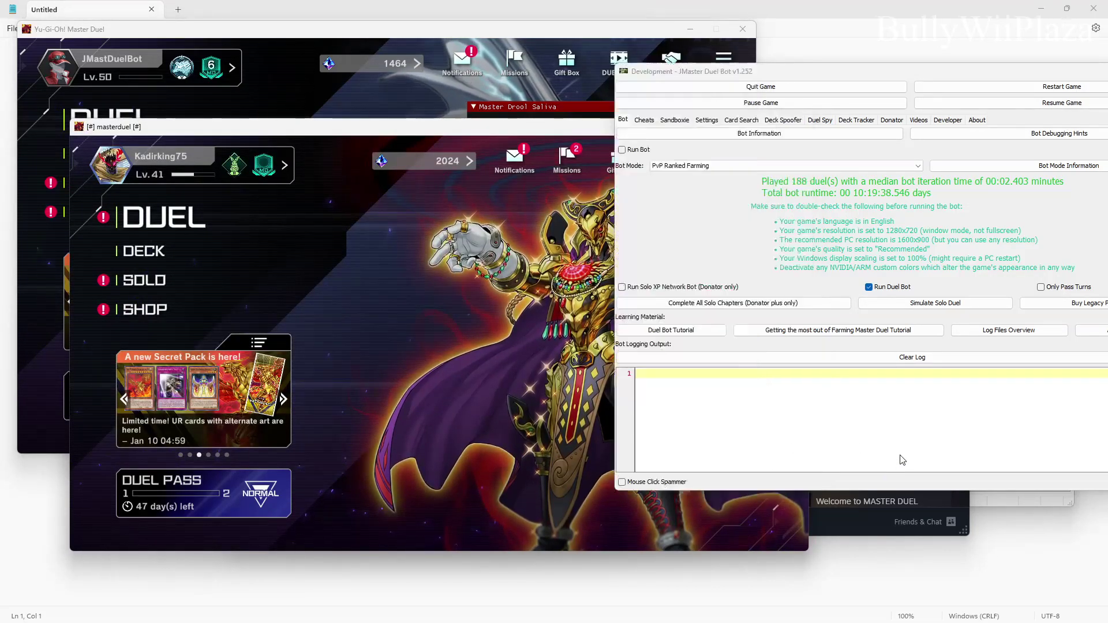
{"action": "left_click", "coordinate": [674, 120]}
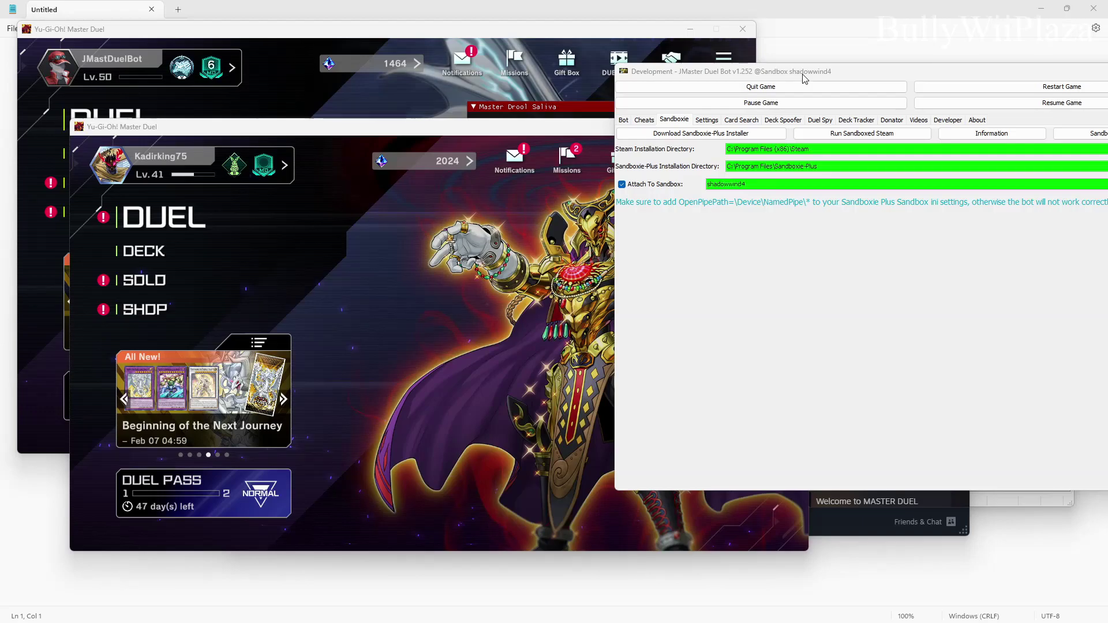
{"action": "left_click", "coordinate": [623, 119]}
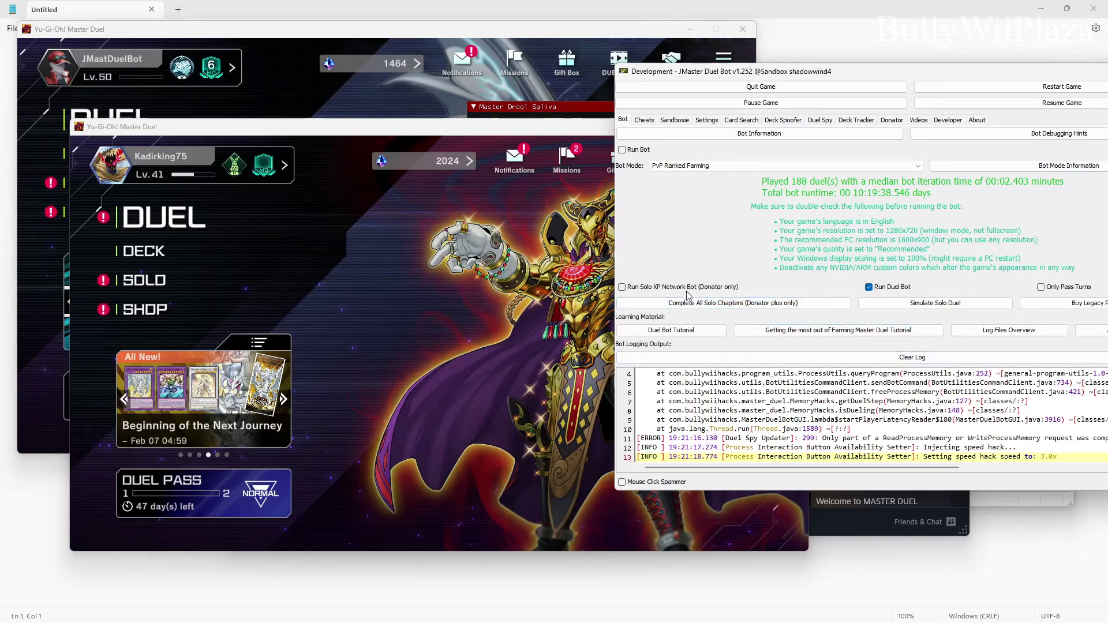
{"action": "left_click", "coordinate": [732, 303]}
{"action": "left_click", "coordinate": [910, 320]}
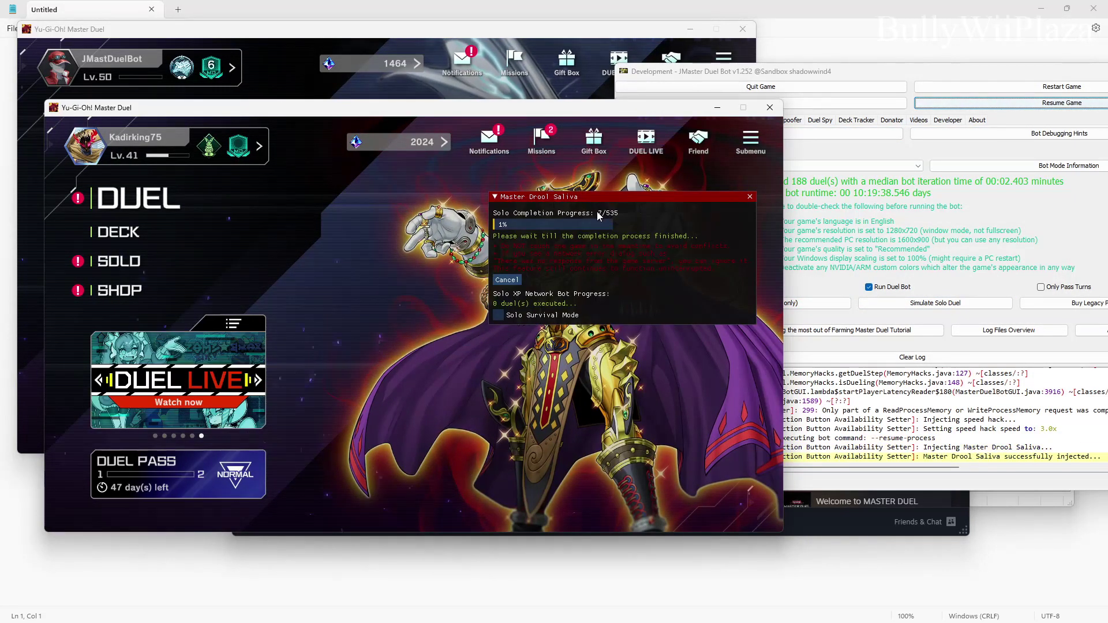
- Cancel solo completion on both game copies and dismiss the cancellation notice
{"action": "left_click", "coordinate": [513, 24]}
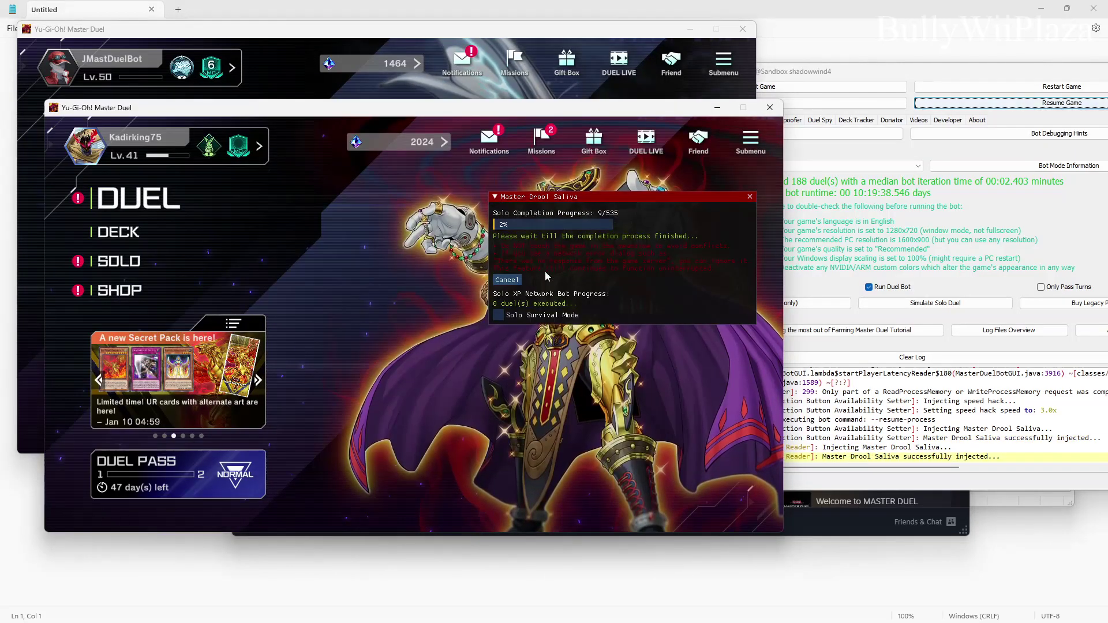
{"action": "left_click", "coordinate": [507, 281]}
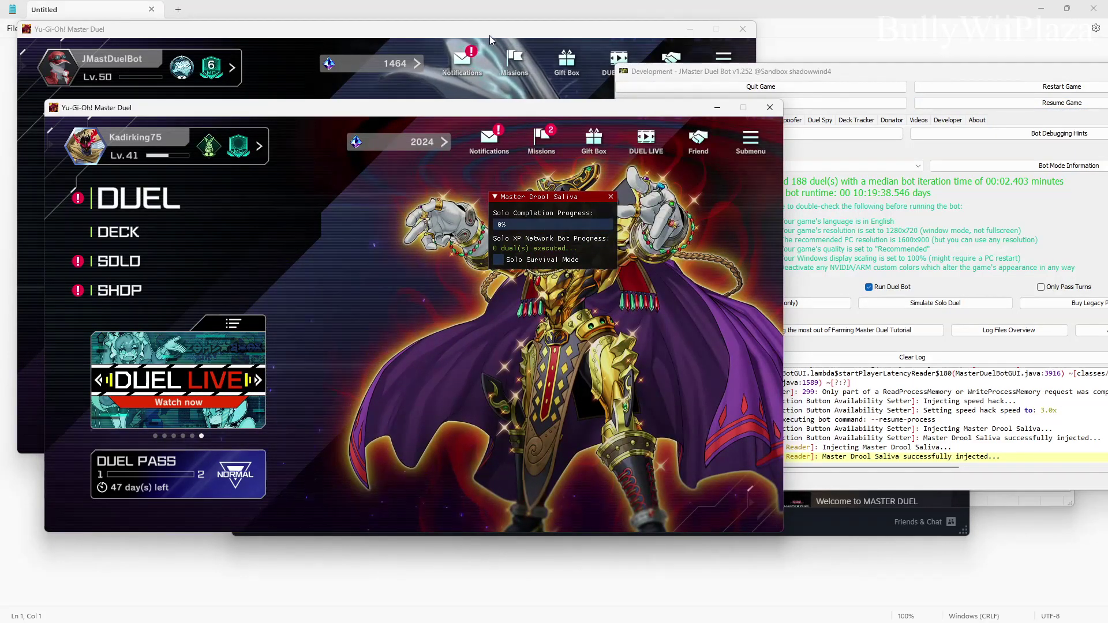
{"action": "left_click", "coordinate": [489, 30]}
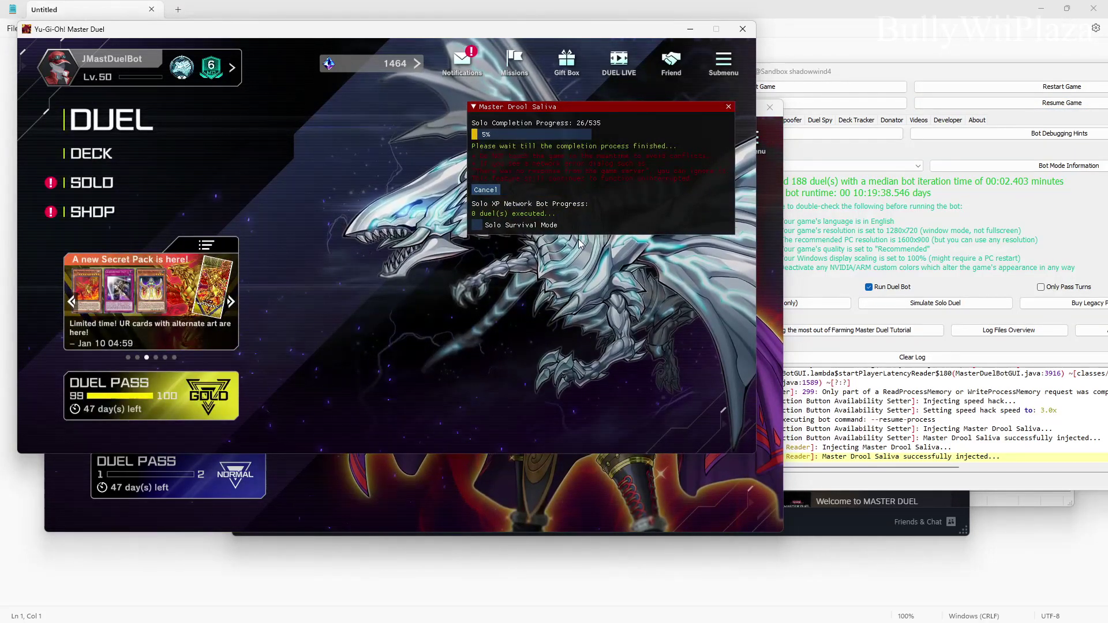
{"action": "left_click", "coordinate": [492, 189]}
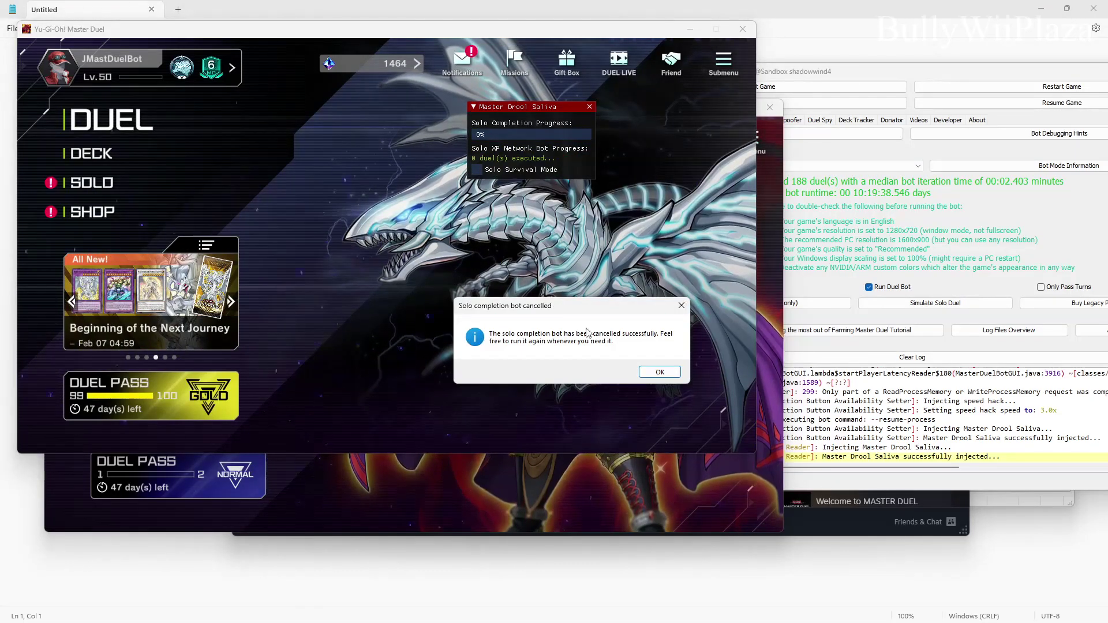
{"action": "left_click", "coordinate": [659, 372]}
- Clear the log, run PvP Ranked Farming on the main copy, then open the sandboxed bot's Sandboxie tab
{"action": "left_click", "coordinate": [939, 359]}
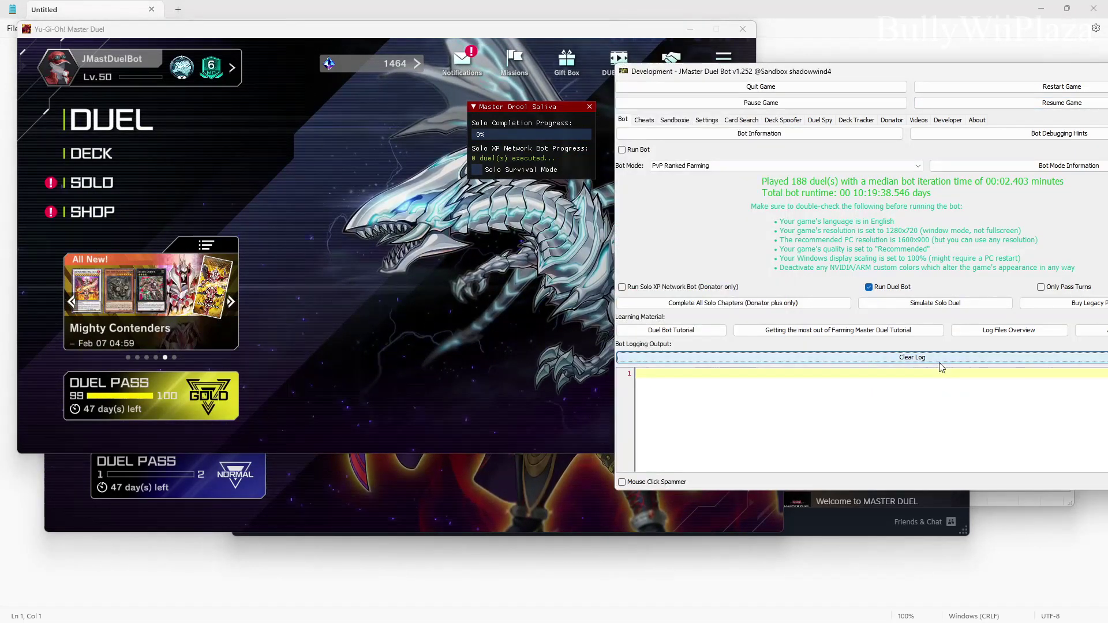
{"action": "left_click", "coordinate": [534, 236]}
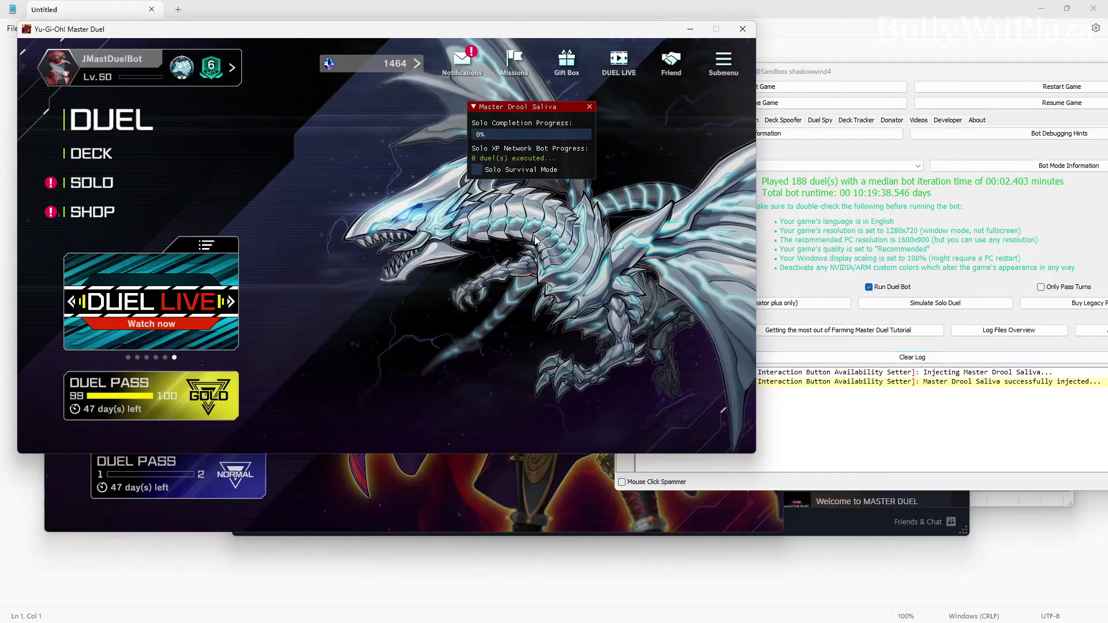
{"action": "left_click", "coordinate": [529, 487]}
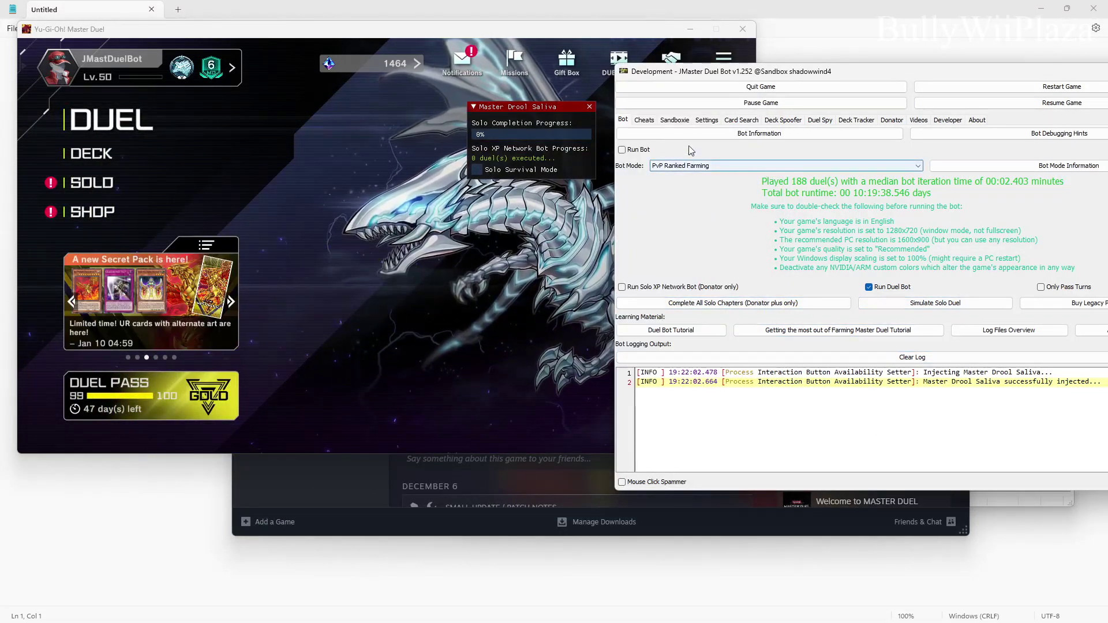
{"action": "left_click", "coordinate": [681, 121]}
{"action": "left_click", "coordinate": [675, 185]}
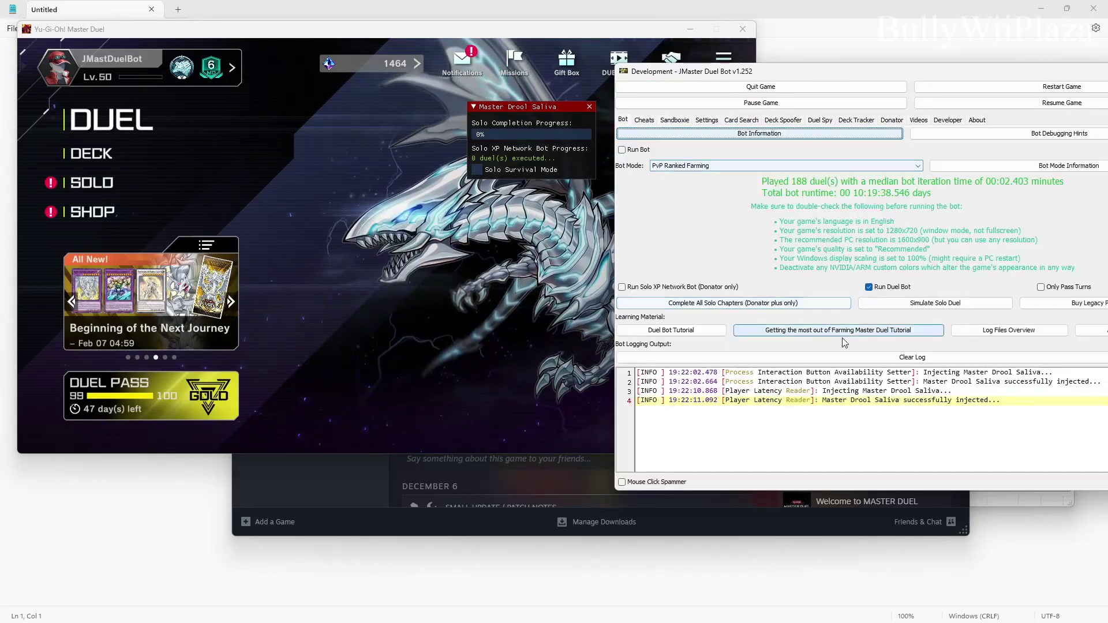
{"action": "left_click", "coordinate": [683, 168]}
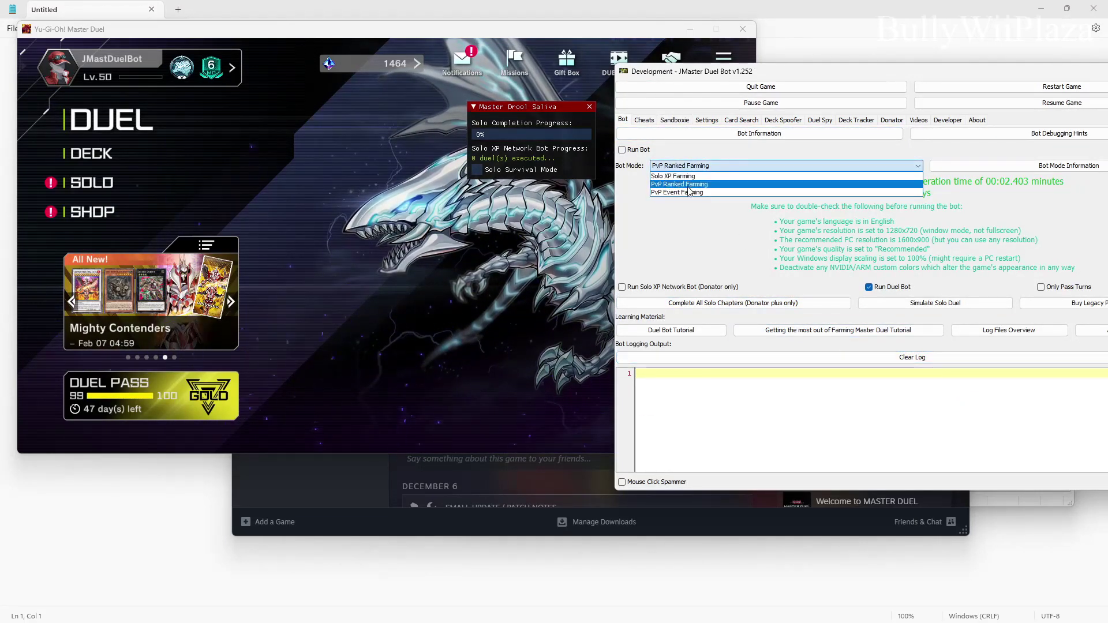
{"action": "left_click", "coordinate": [687, 184]}
{"action": "left_click", "coordinate": [639, 149]}
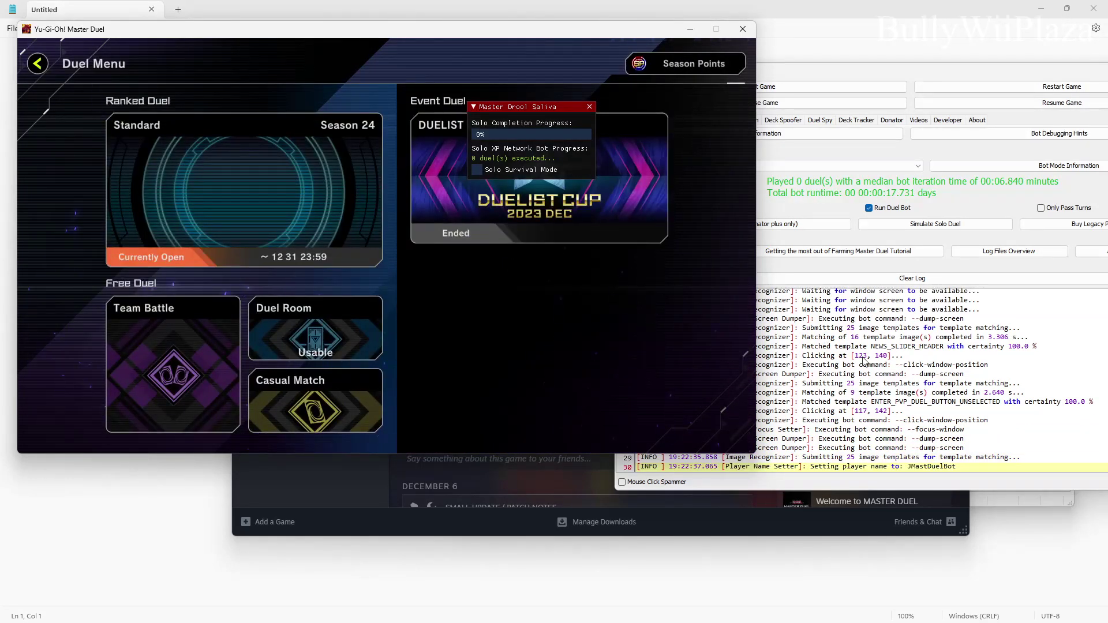
{"action": "left_click", "coordinate": [864, 361]}
{"action": "left_click", "coordinate": [674, 120]}
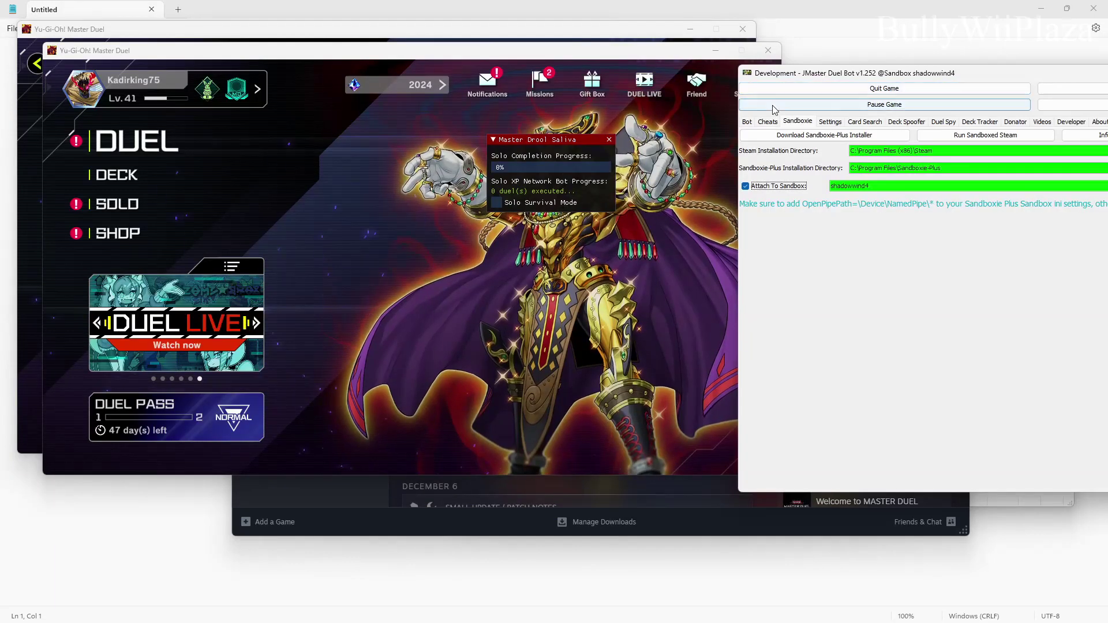
- Tick Run Bot on the sandboxed instance's Bot tab, then choose the Standard Ranked Duel card
{"action": "left_click", "coordinate": [768, 122]}
{"action": "left_click", "coordinate": [747, 122]}
{"action": "left_click", "coordinate": [760, 153]}
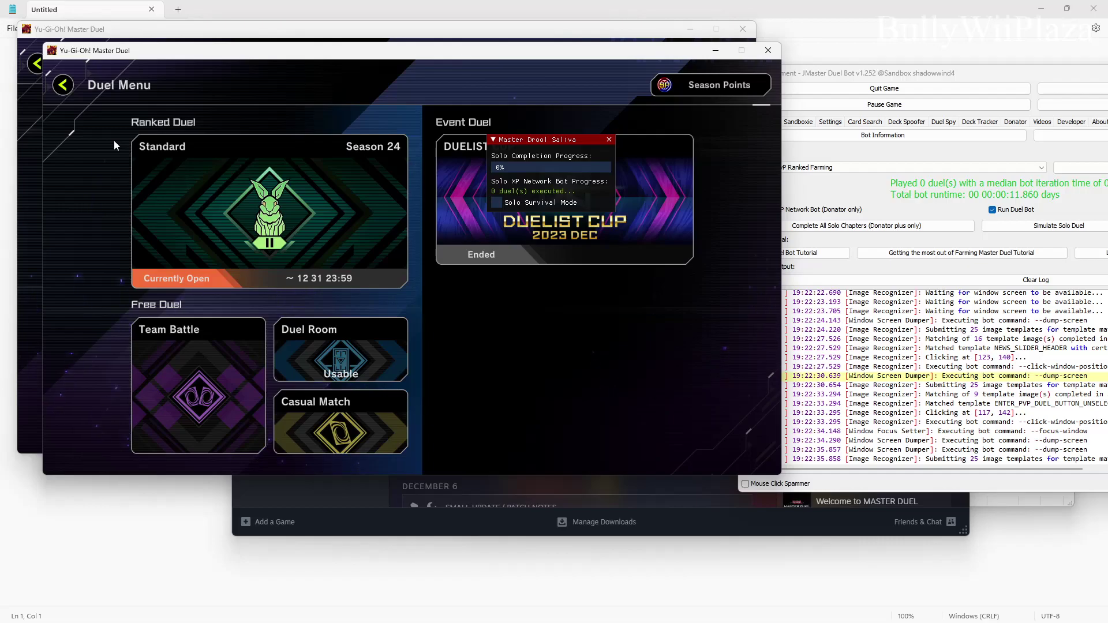
{"action": "left_click", "coordinate": [177, 149]}
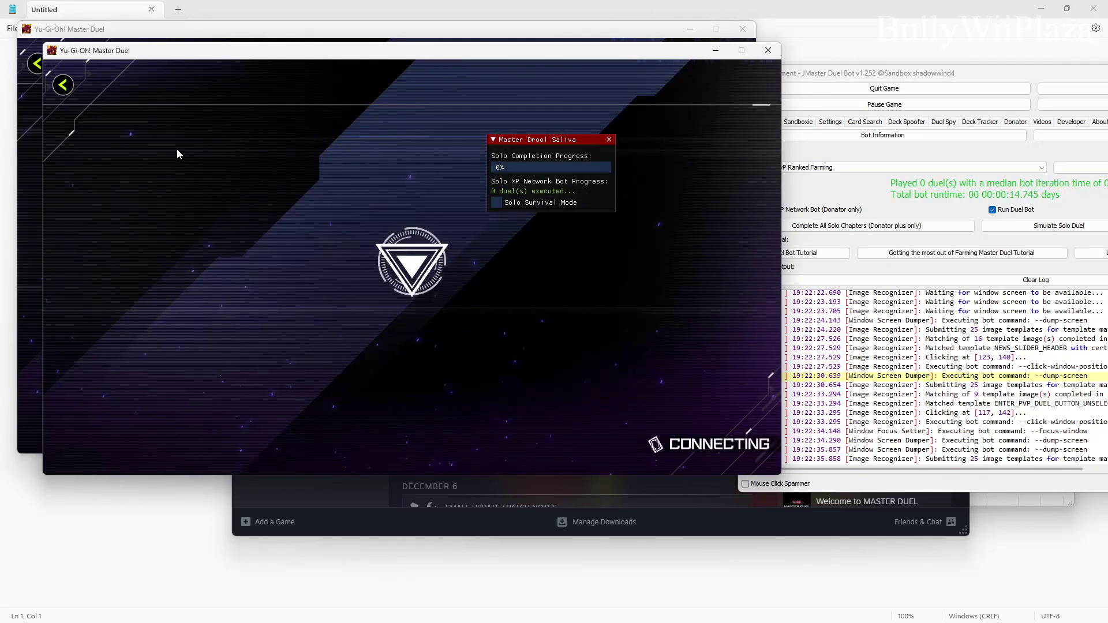